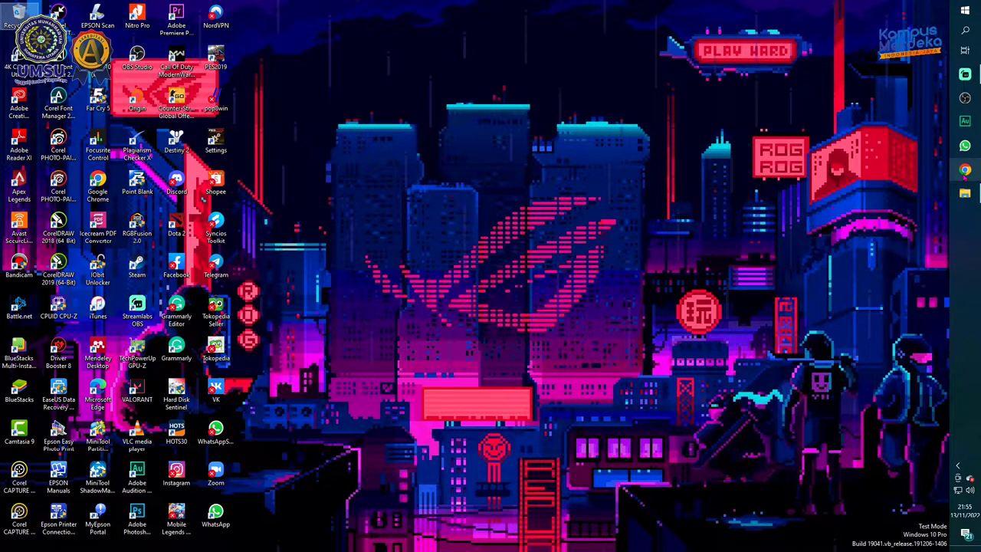
# Launch Chrome, choose a profile, and search Google for 'download obs'
pyautogui.click(965, 170)
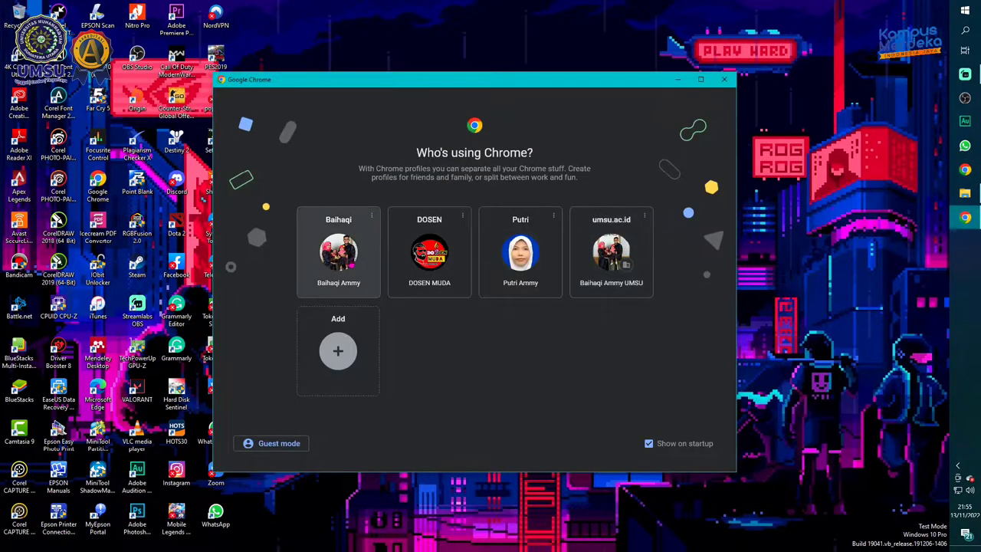
pyautogui.click(348, 260)
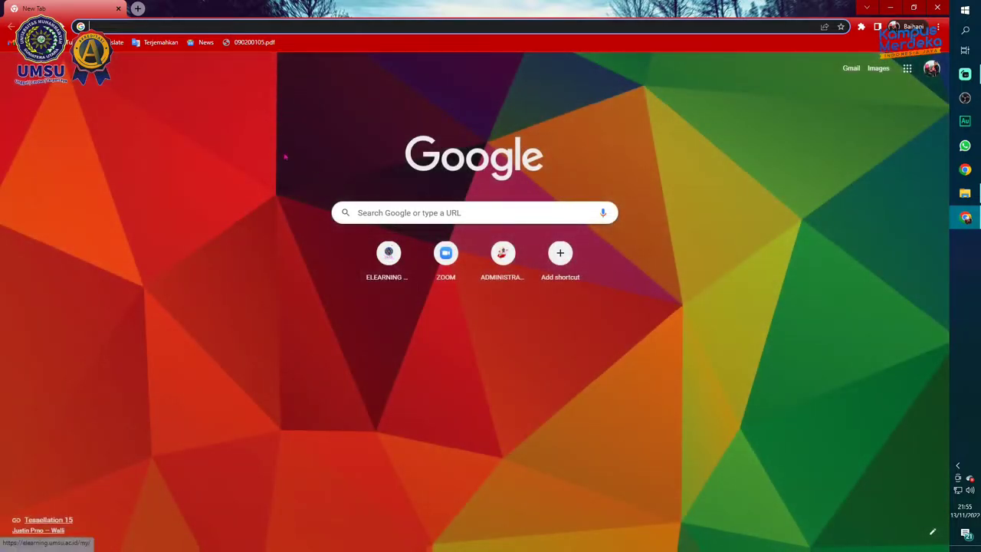
pyautogui.write('do')
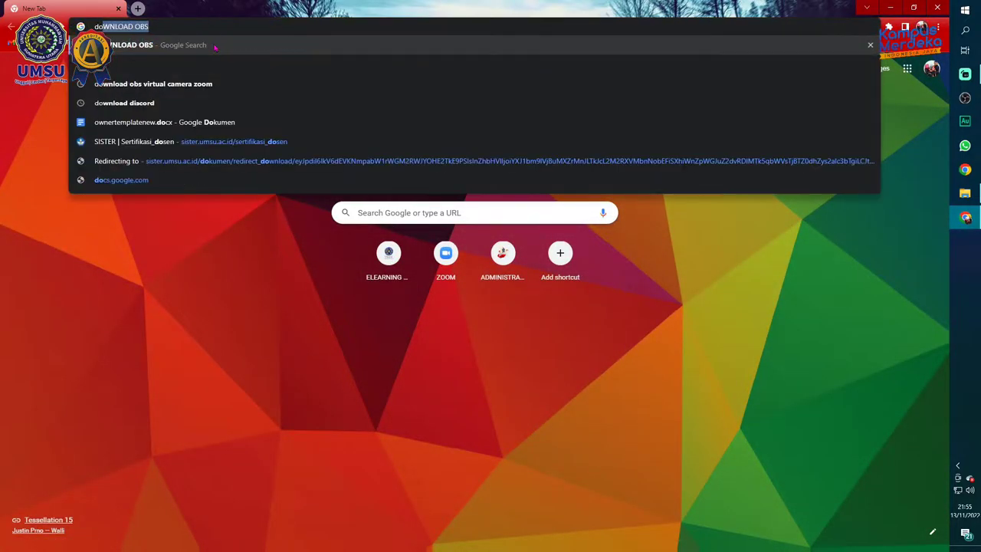
pyautogui.write('wnload')
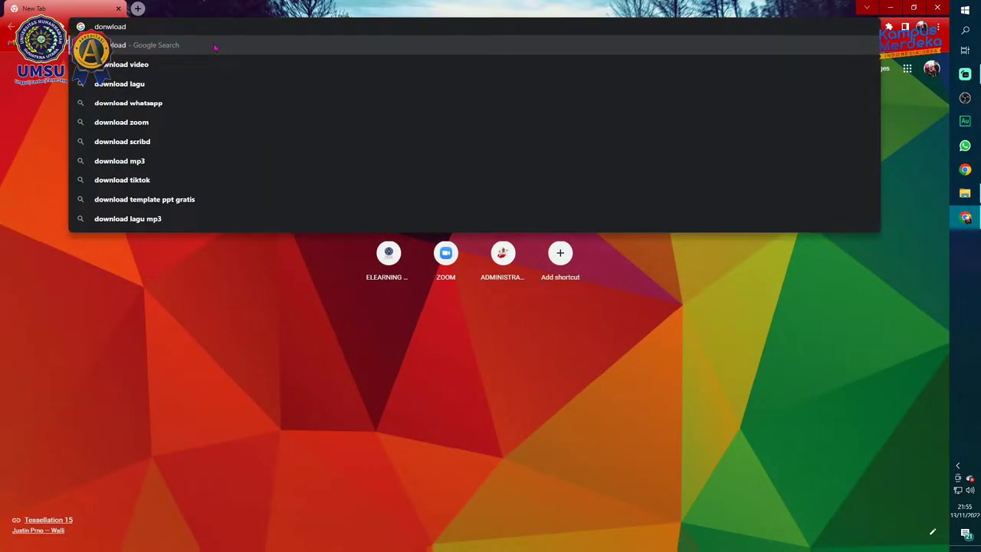
pyautogui.write(' obs')
pyautogui.click(216, 47)
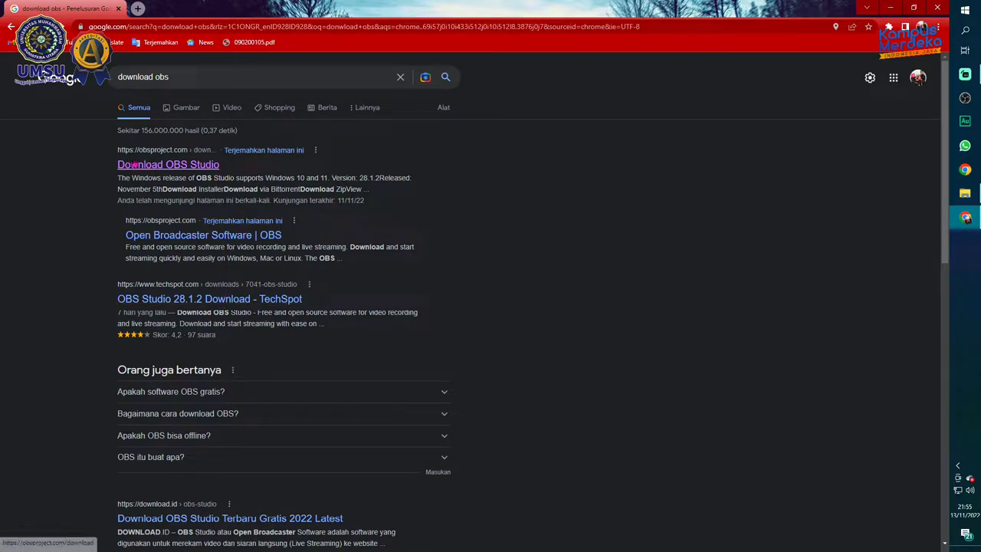
# Download and keep the OBS Studio 28.1.2 Windows installer, then minimize Chrome
pyautogui.click(201, 164)
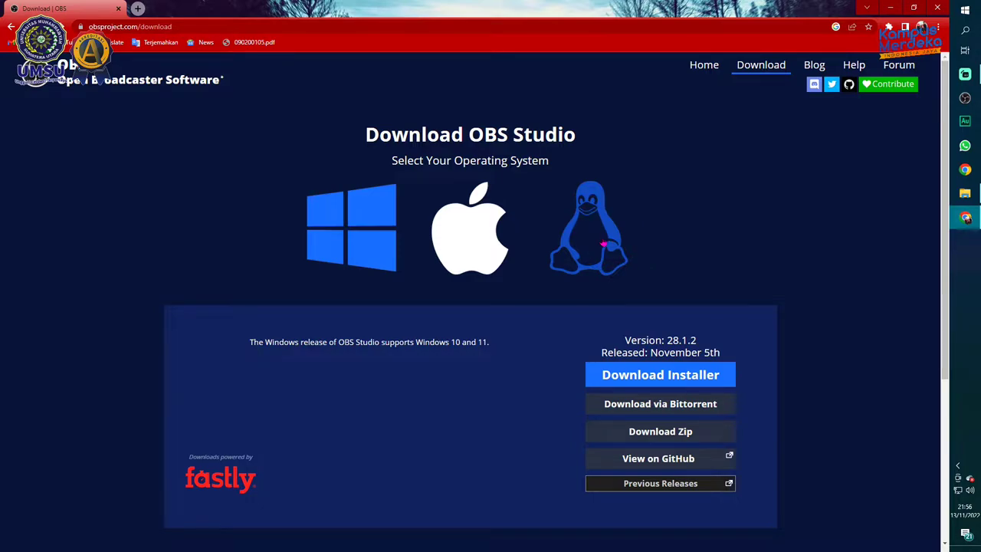
pyautogui.click(662, 374)
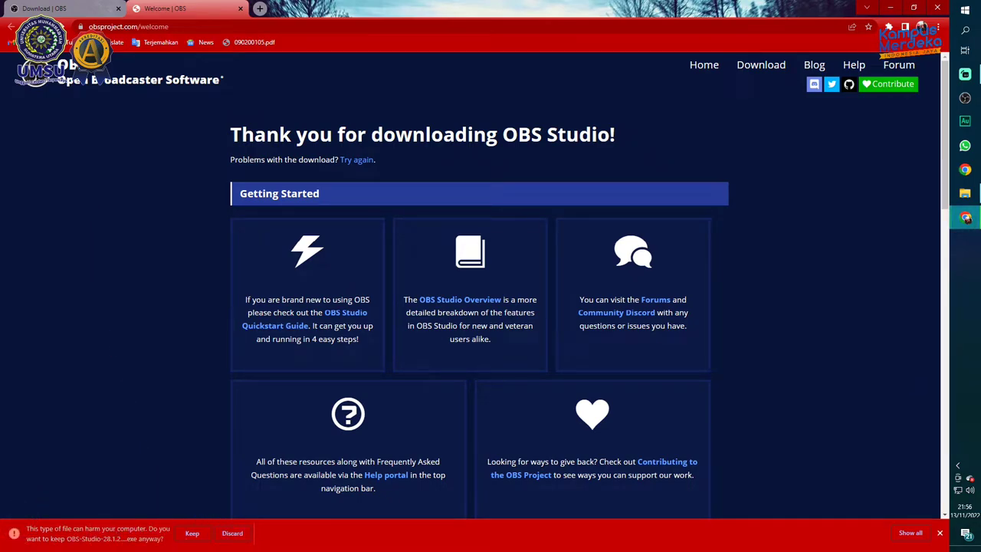
pyautogui.click(197, 535)
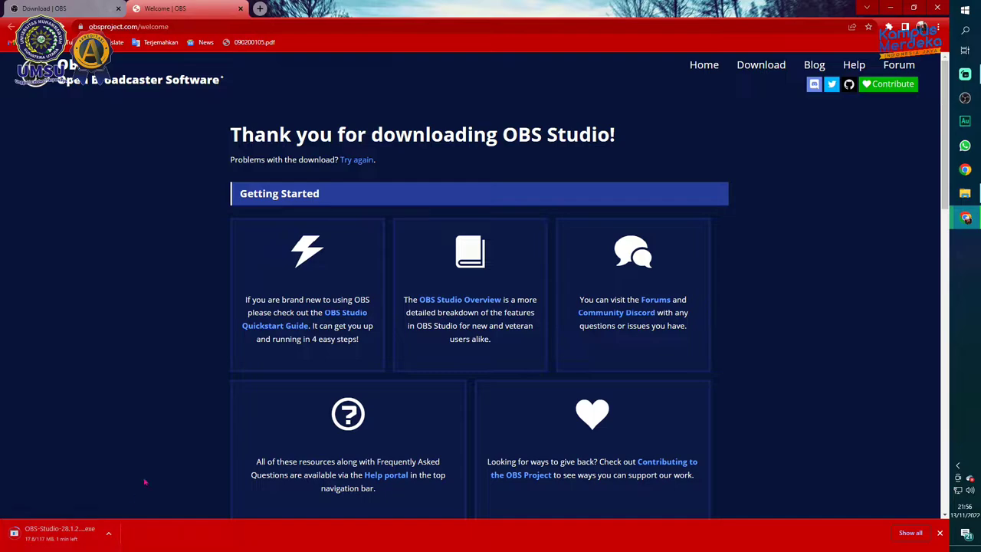
pyautogui.click(890, 8)
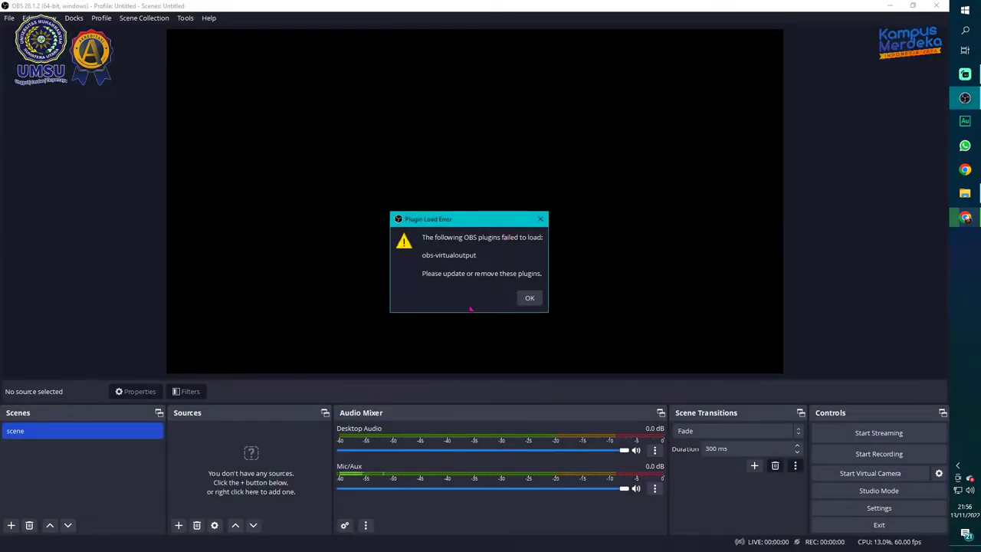
# Dismiss the obs-virtualoutput Plugin Load Error warning with OK
pyautogui.click(530, 299)
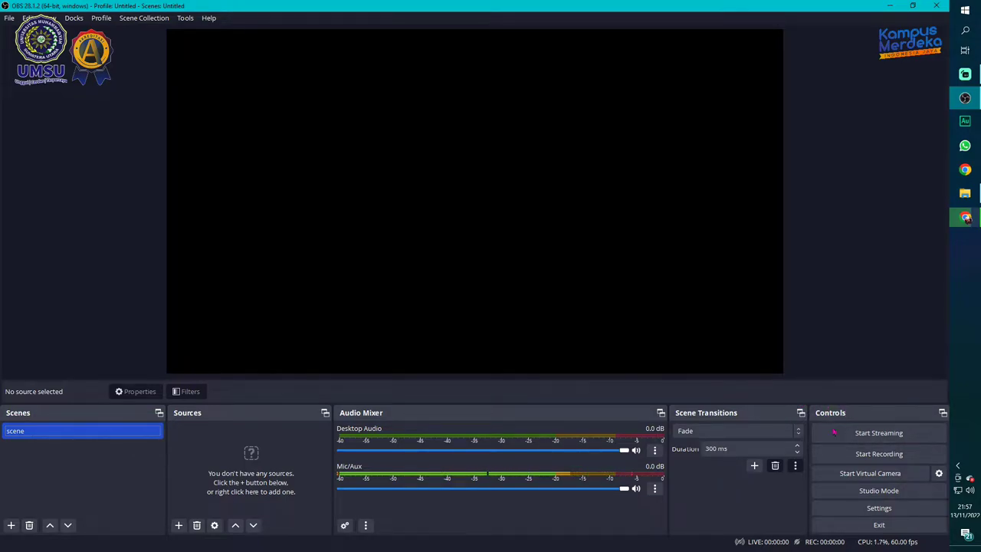
# Open OBS Settings and switch to the Output page
pyautogui.click(853, 511)
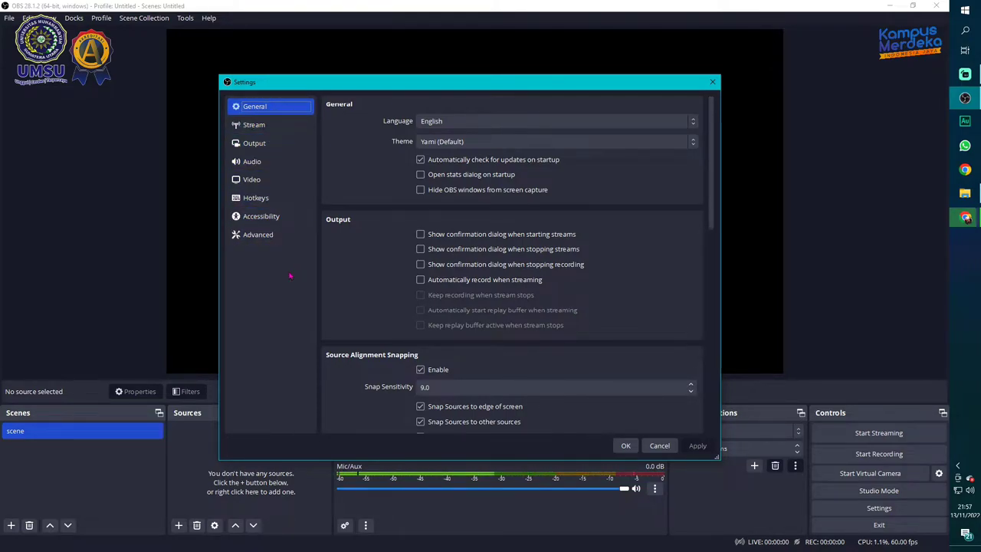
pyautogui.click(272, 143)
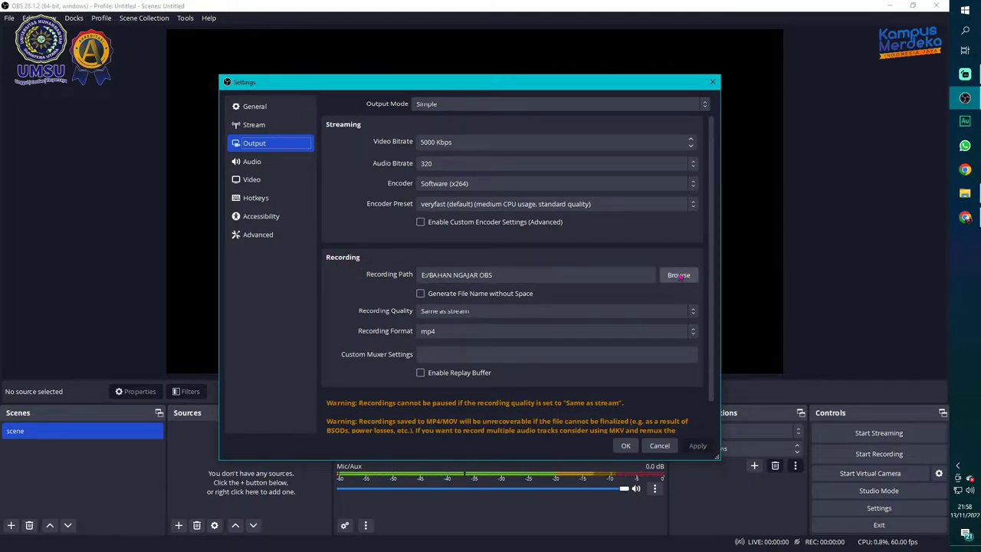
# Set the recording path to E:/BAHAN NGAJAR OBS and keep mp4 as the recording format
pyautogui.click(679, 277)
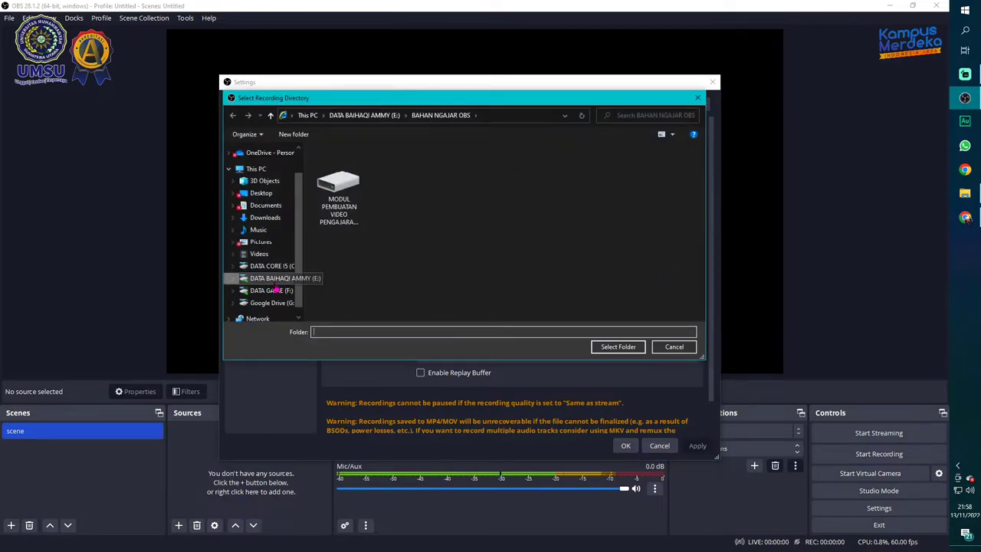
pyautogui.click(274, 280)
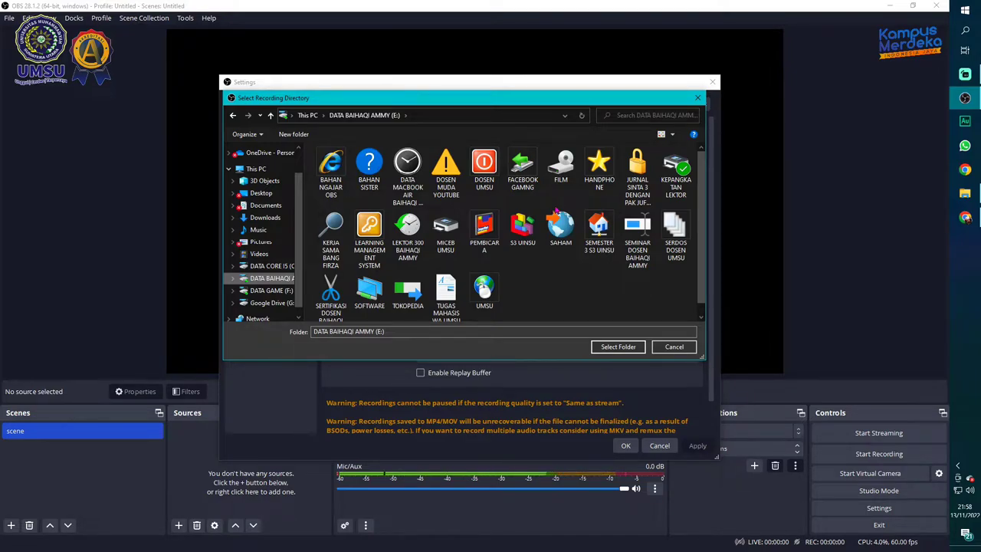
pyautogui.click(324, 181)
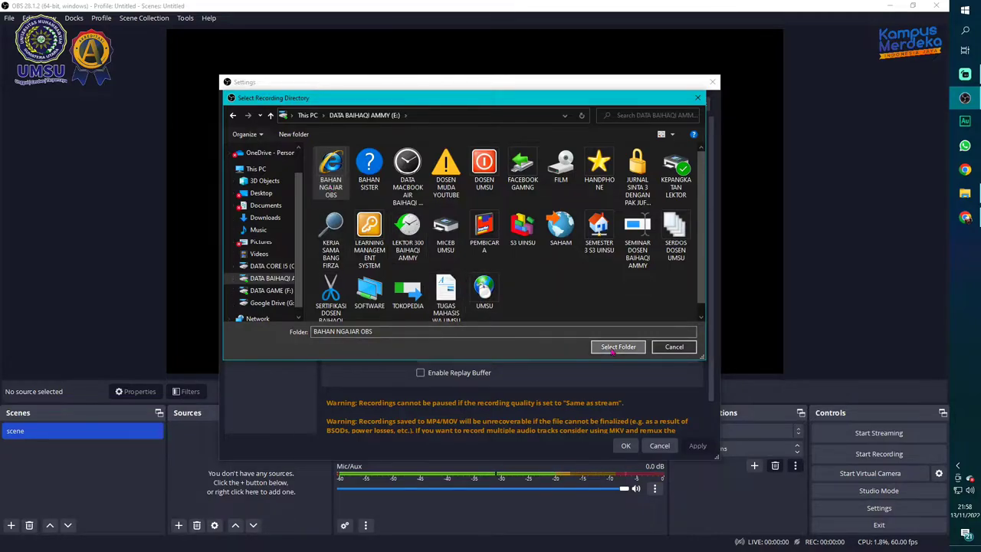
pyautogui.click(614, 347)
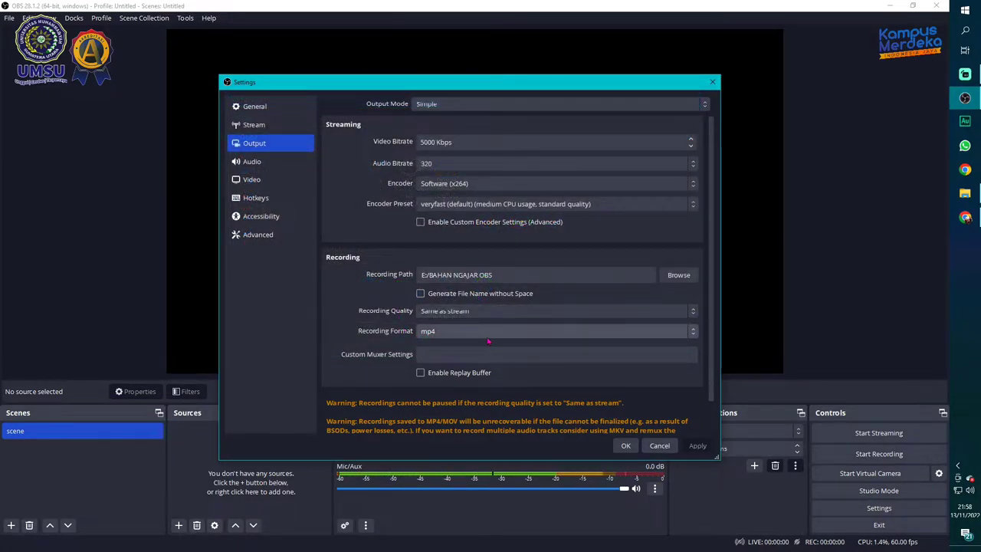
pyautogui.click(488, 330)
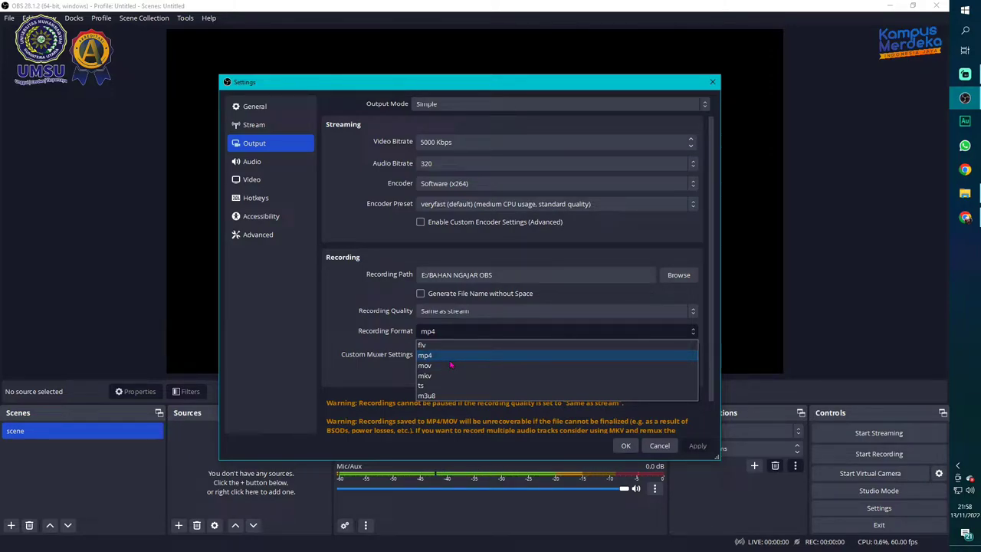
pyautogui.click(458, 358)
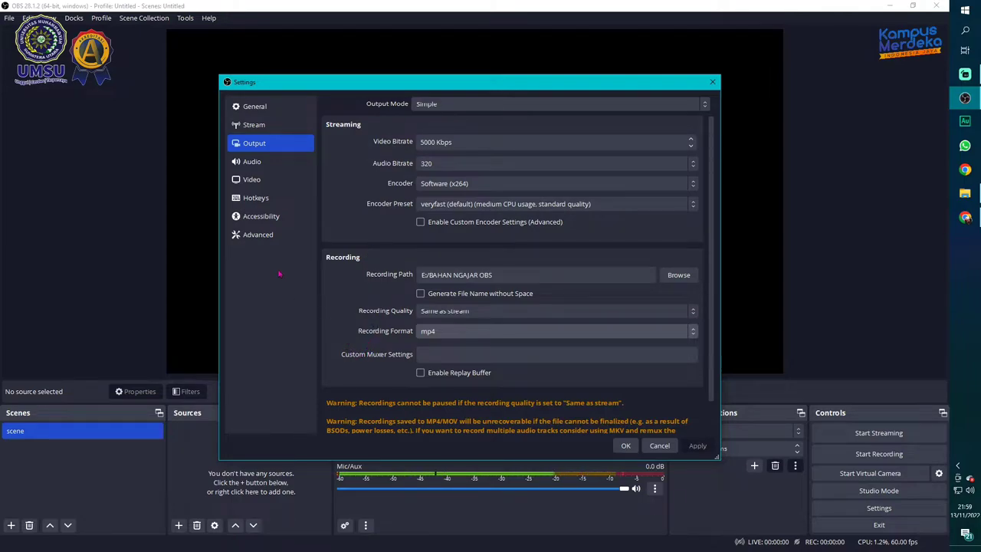
# On the Video page, keep 1920x1080 resolution and set Common FPS Values to 60
pyautogui.click(278, 182)
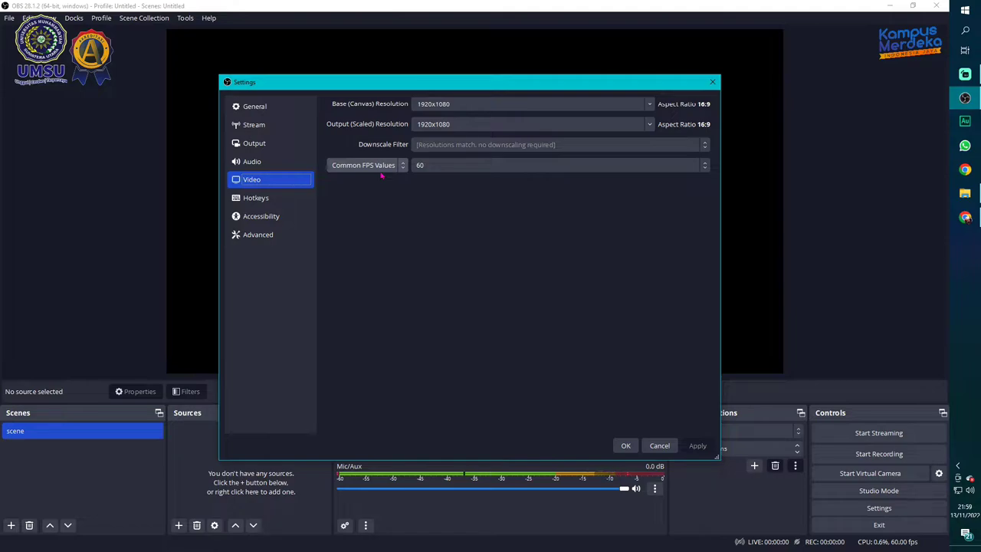
pyautogui.click(454, 168)
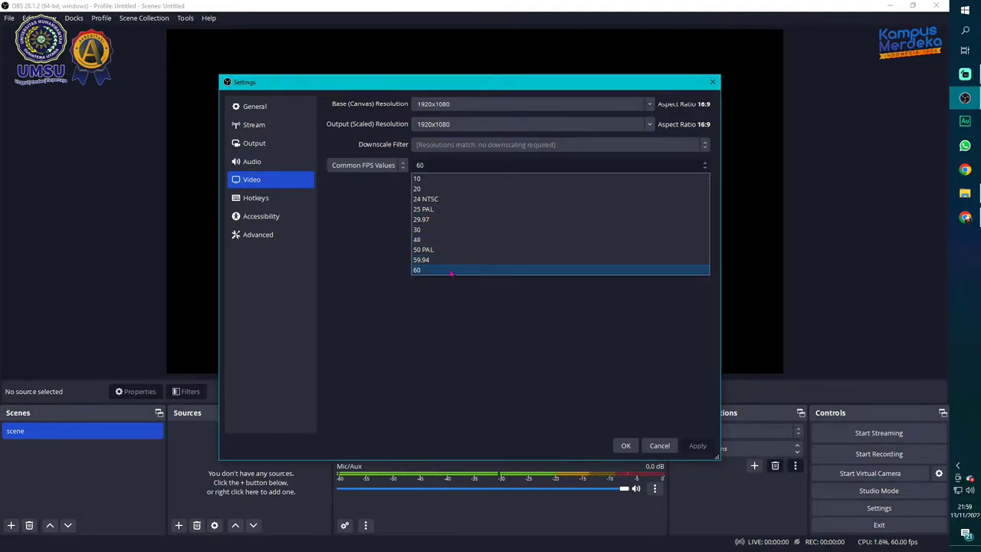
pyautogui.click(450, 272)
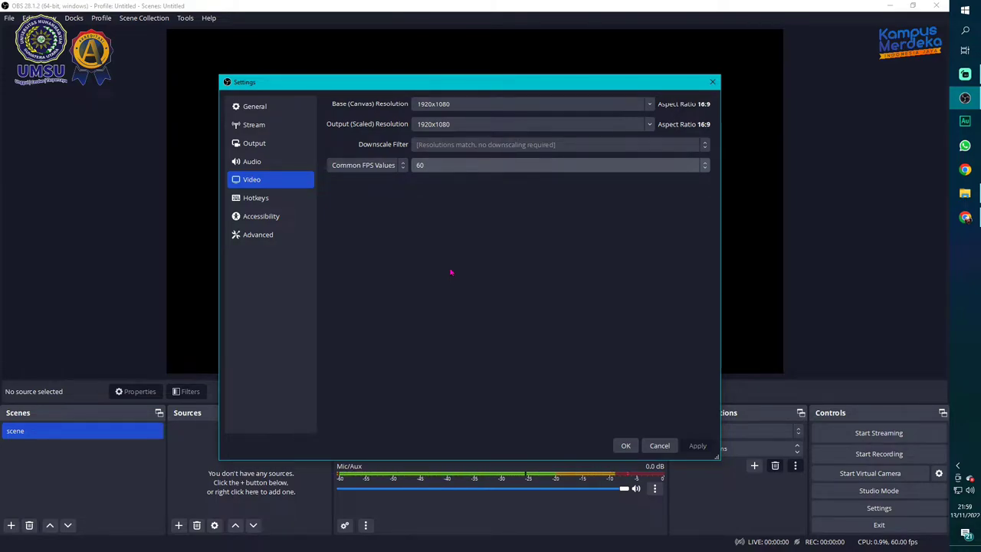
# On the Hotkeys page, clear the Start, Stop and Pause Recording hotkeys
pyautogui.click(272, 202)
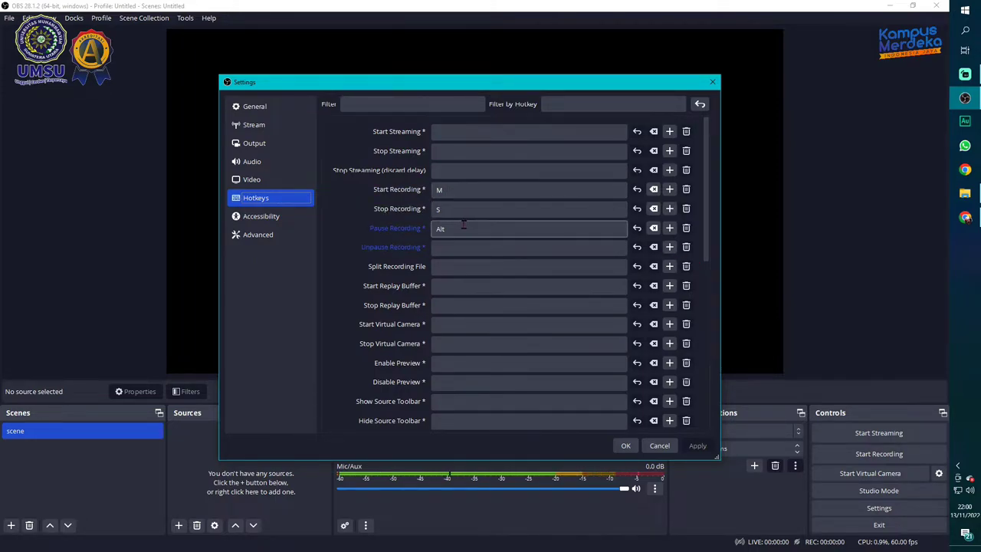
pyautogui.click(475, 190)
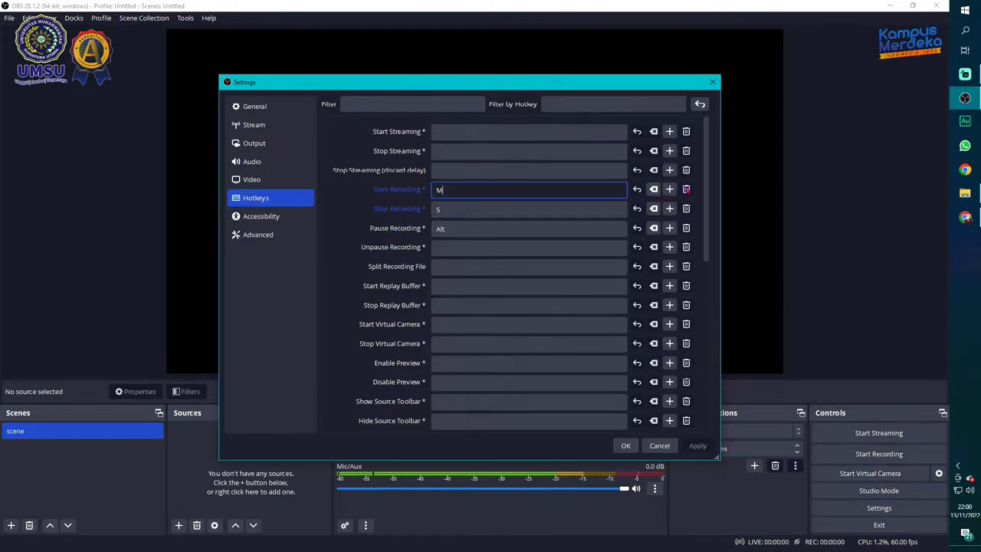
pyautogui.click(687, 227)
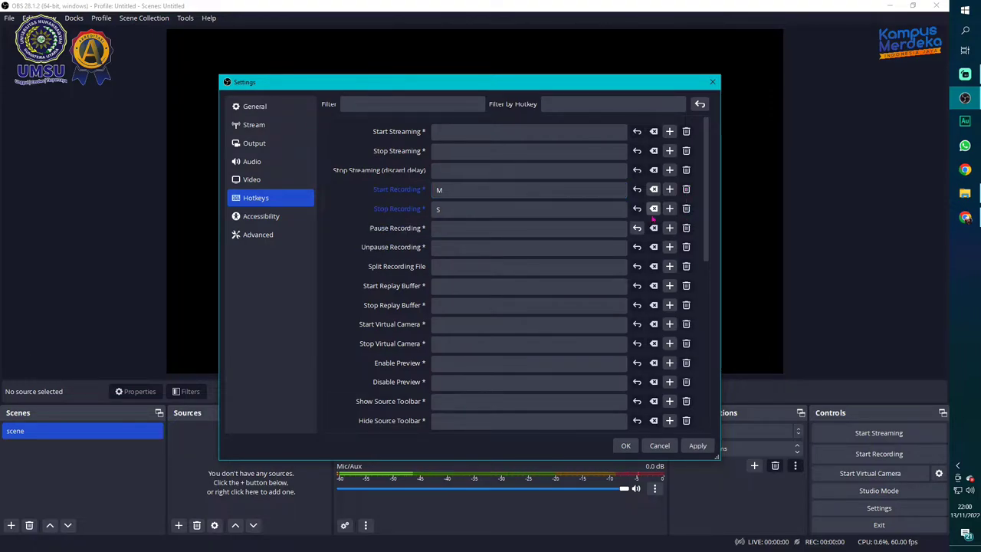
pyautogui.click(654, 209)
pyautogui.click(653, 190)
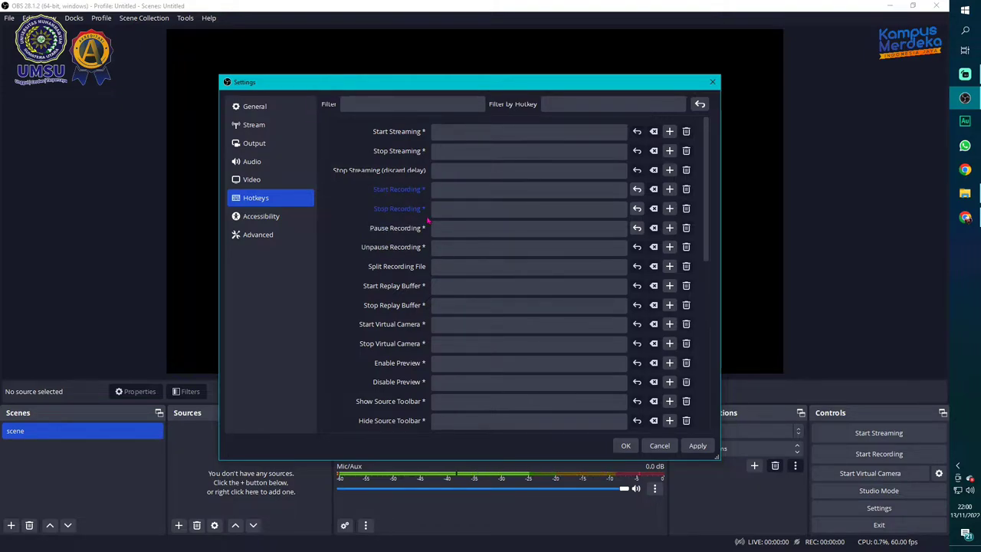
pyautogui.moveTo(427, 220)
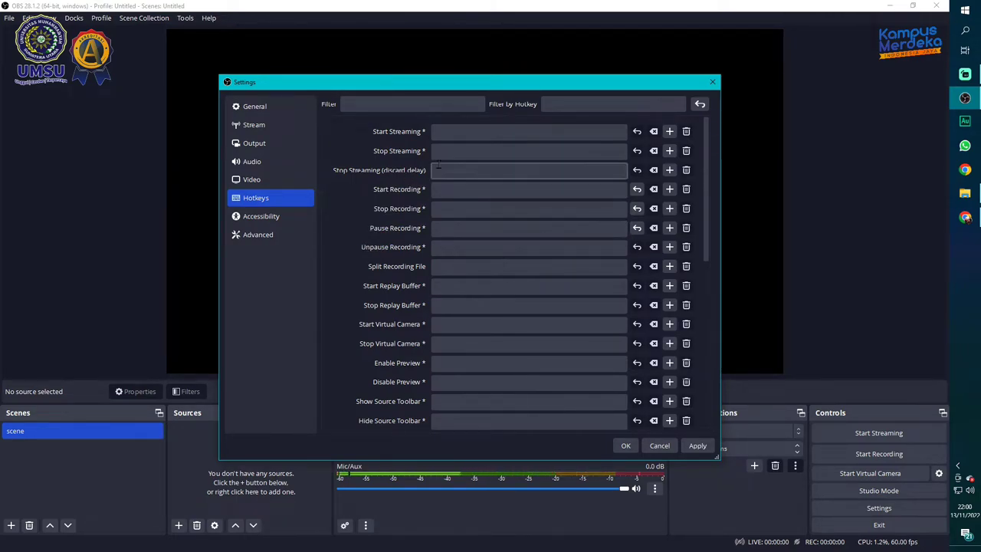
pyautogui.moveTo(454, 195)
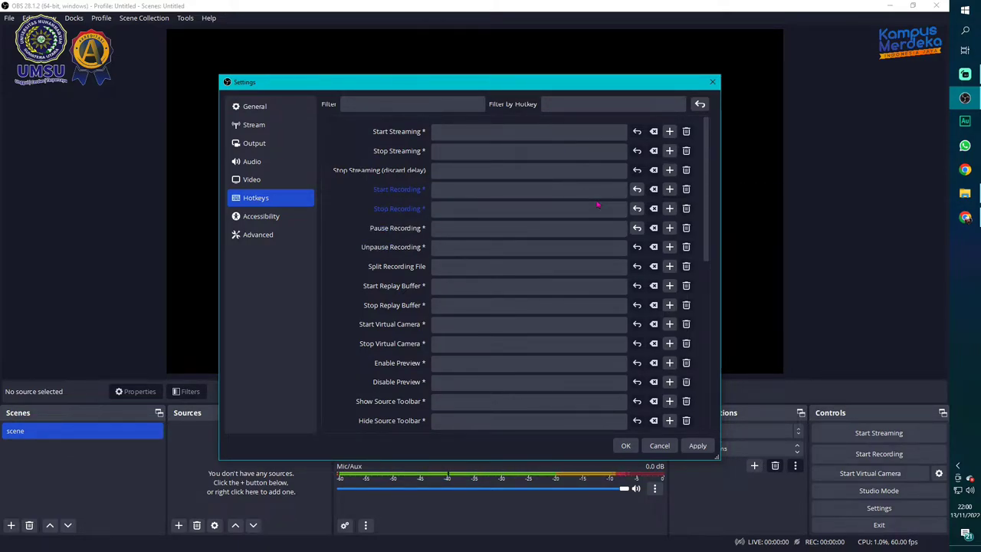
# Bind Start Recording to F1, Stop to F2, Pause to F3, then apply and close Settings
pyautogui.click(542, 193)
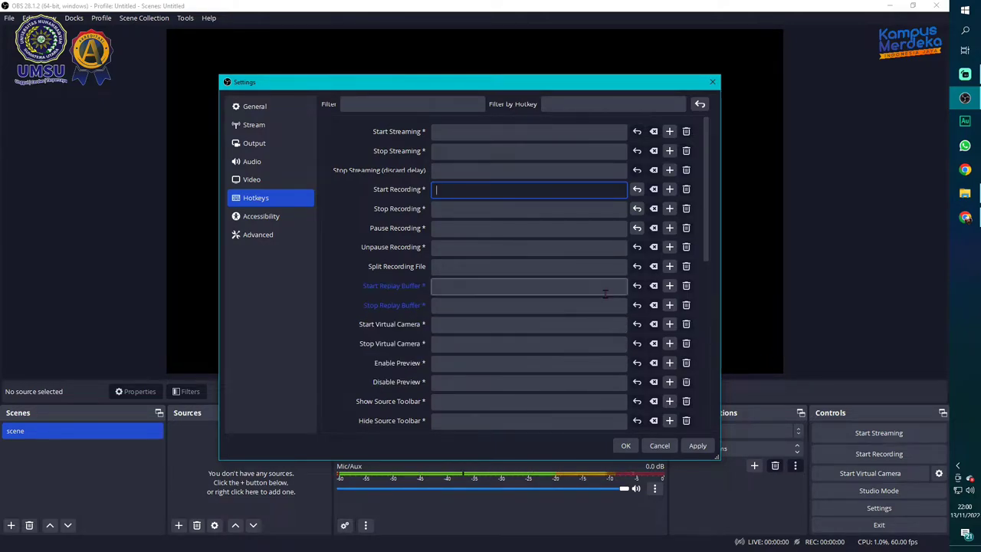
pyautogui.press('F1')
pyautogui.click(530, 210)
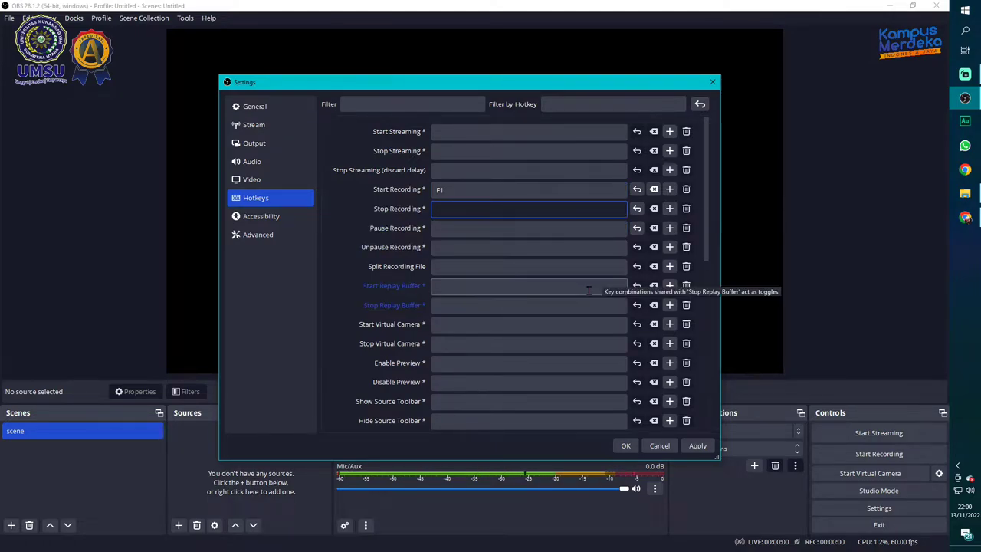
pyautogui.press('F2')
pyautogui.click(592, 224)
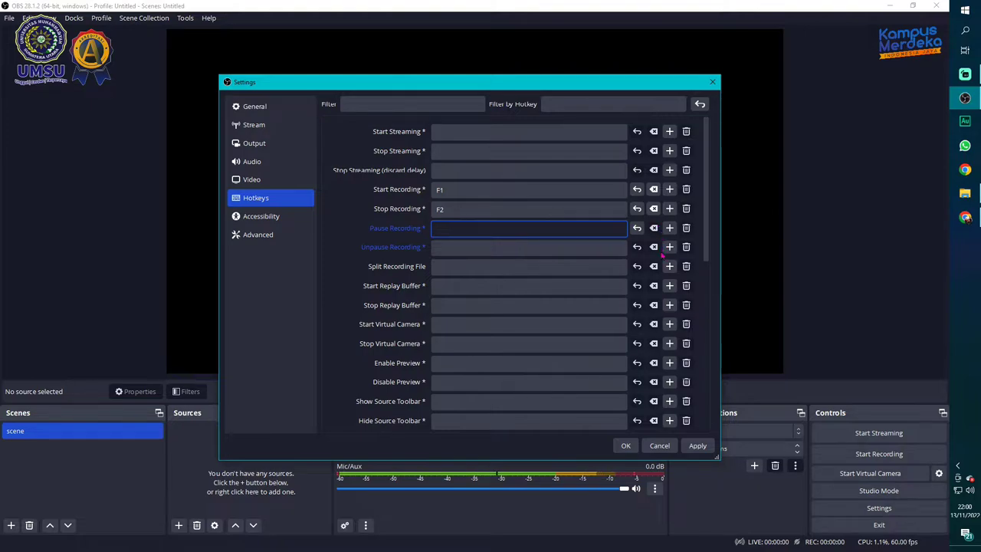
pyautogui.press('F3')
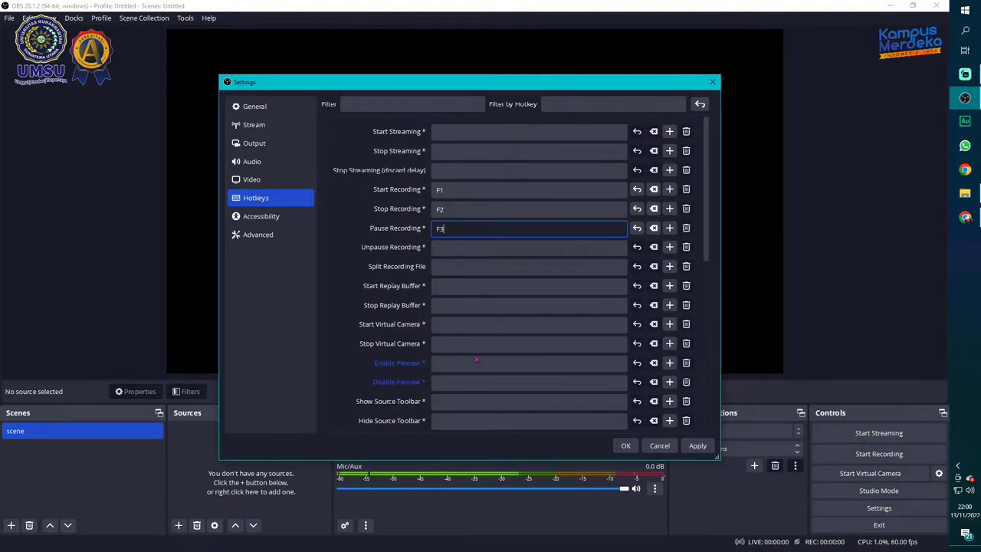
pyautogui.click(305, 362)
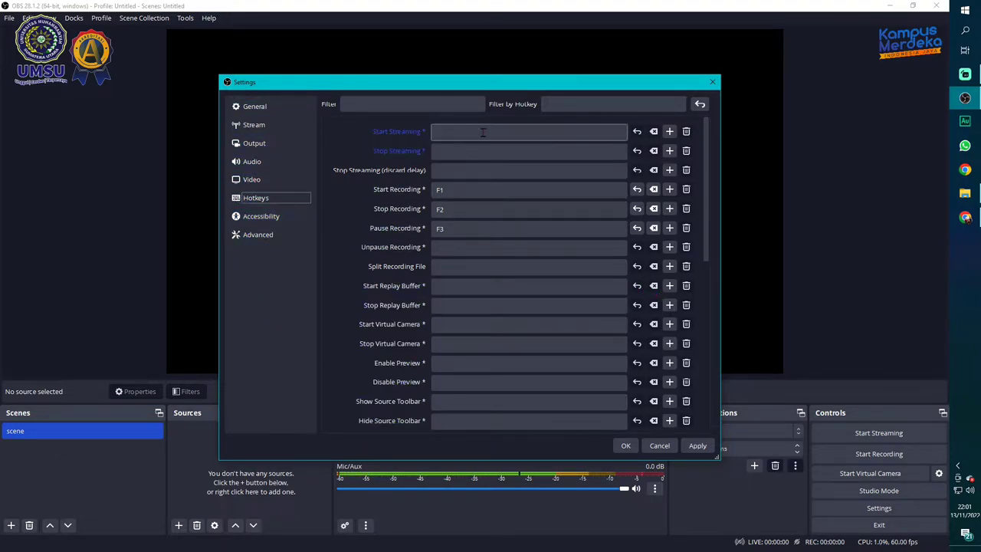
pyautogui.click(703, 450)
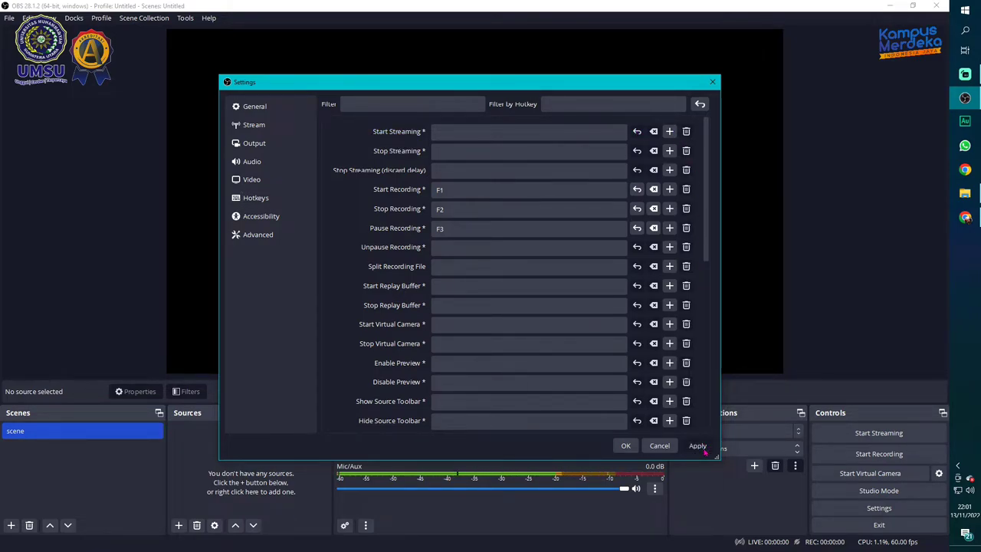
pyautogui.click(624, 446)
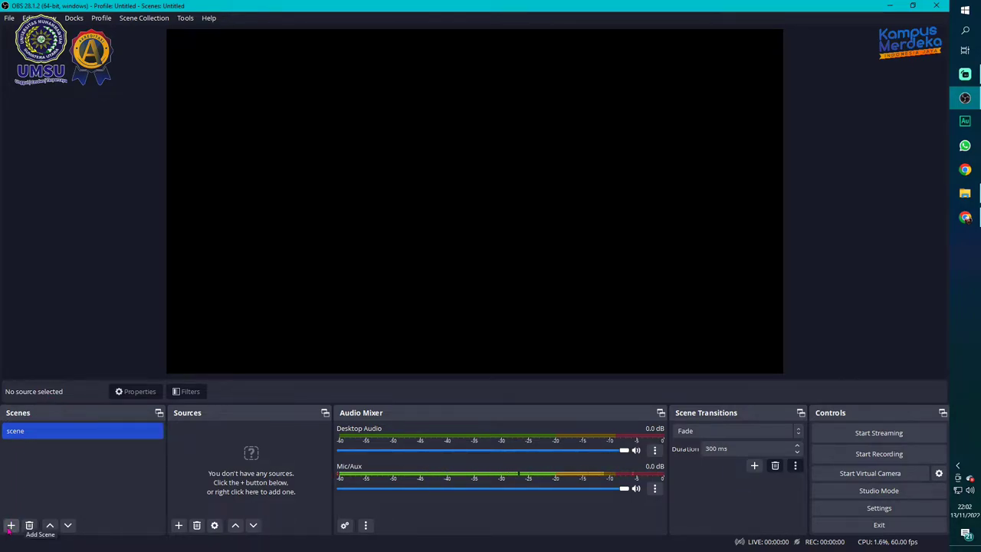
# Create a new scene named 'VIDEO PENGAJARAN' from the Scenes dock
pyautogui.click(10, 526)
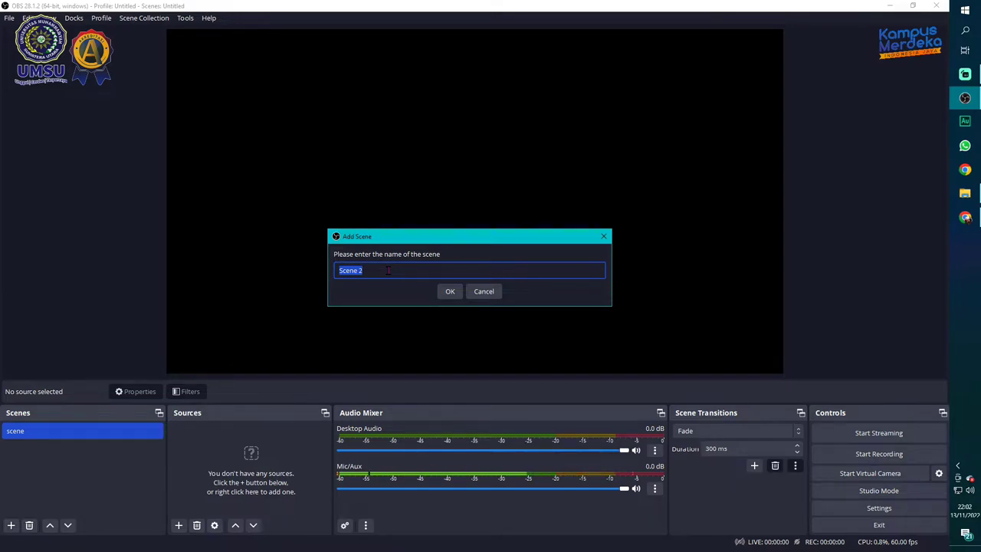
pyautogui.write('VIDEO PENGAJARAN')
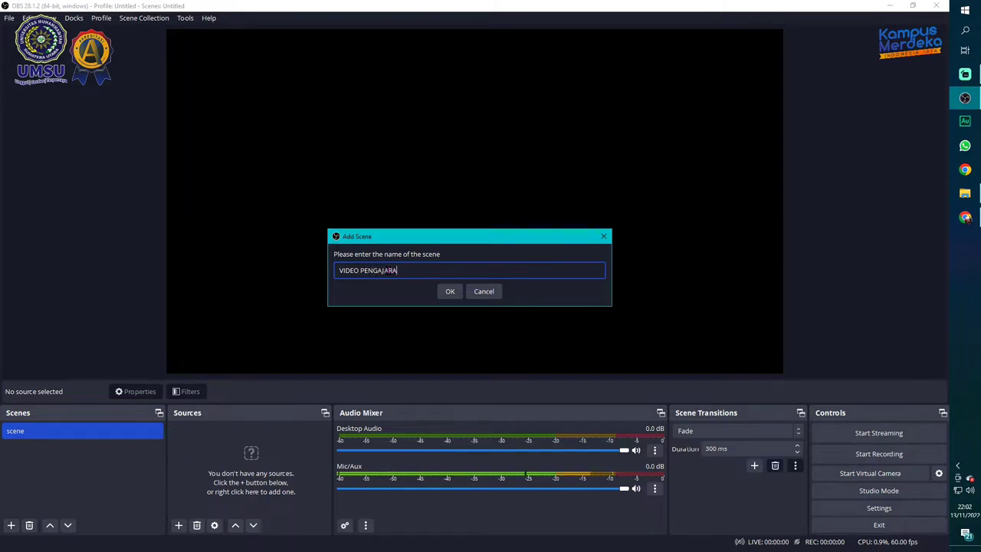
pyautogui.click(450, 292)
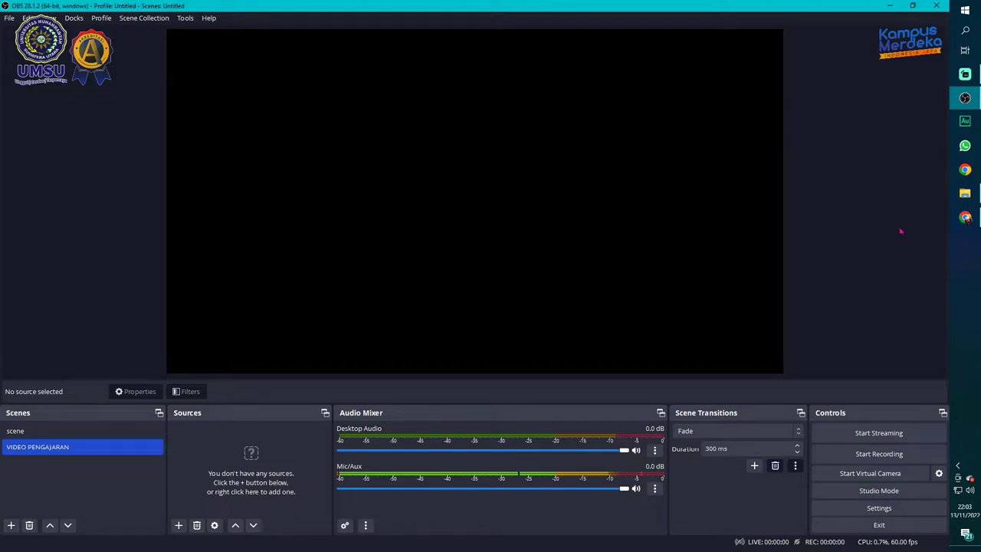
# In Chrome, close the OBS tabs, load the pasted Drive folder URL, then return to OBS
pyautogui.click(964, 220)
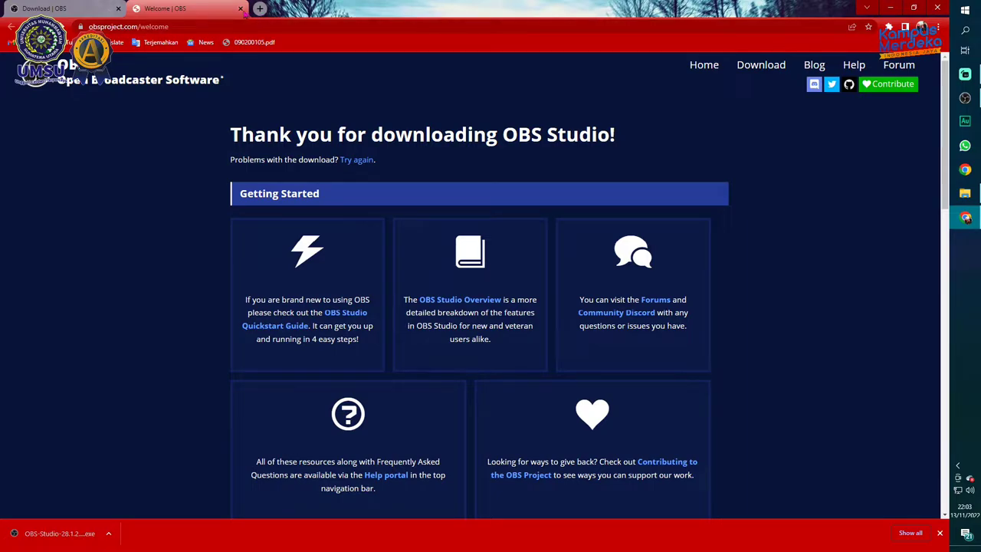
pyautogui.click(240, 9)
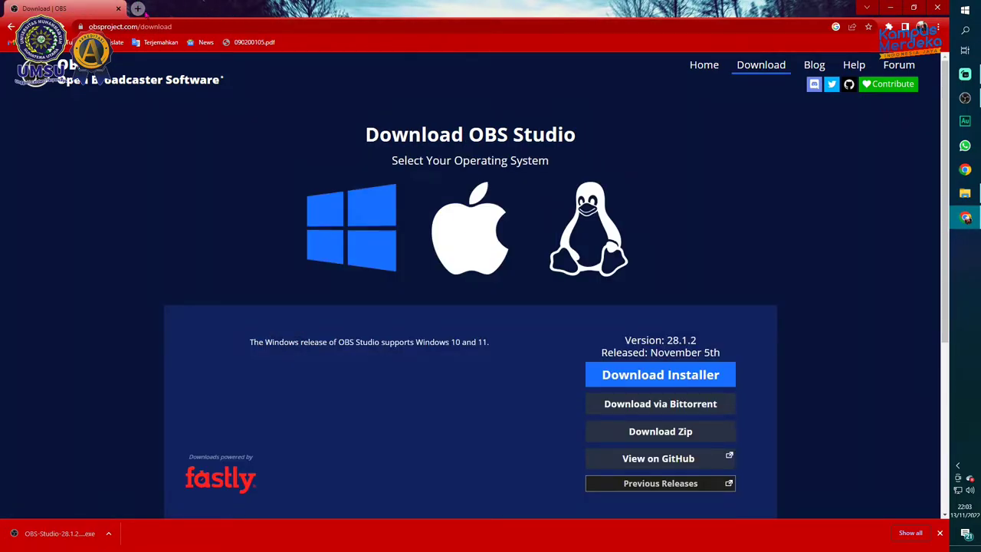
pyautogui.click(136, 9)
pyautogui.click(154, 25)
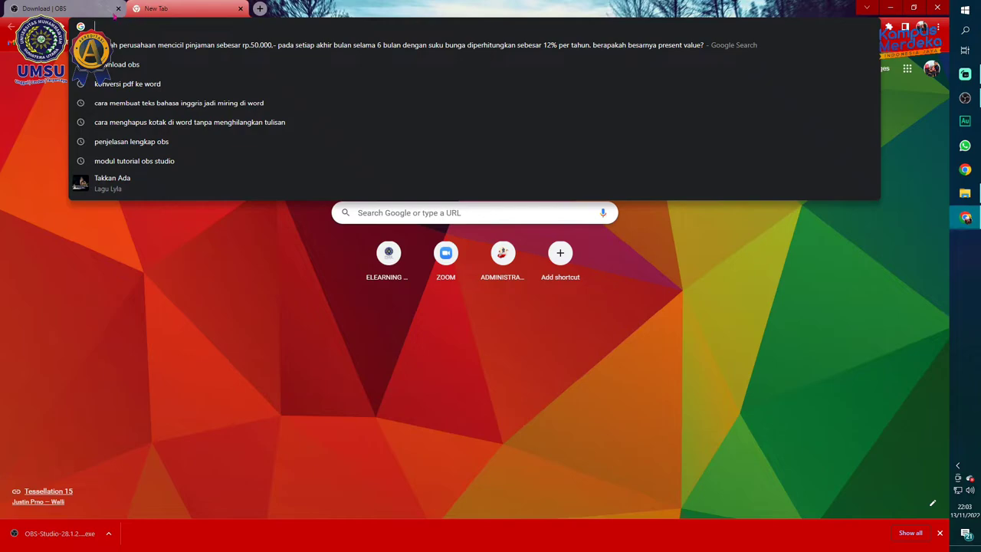
pyautogui.click(118, 8)
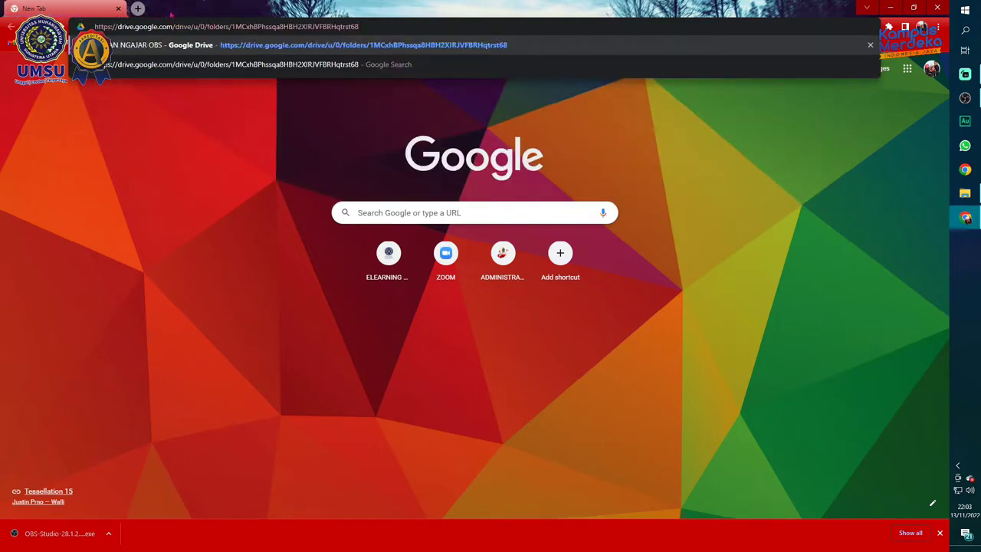
pyautogui.press('Return')
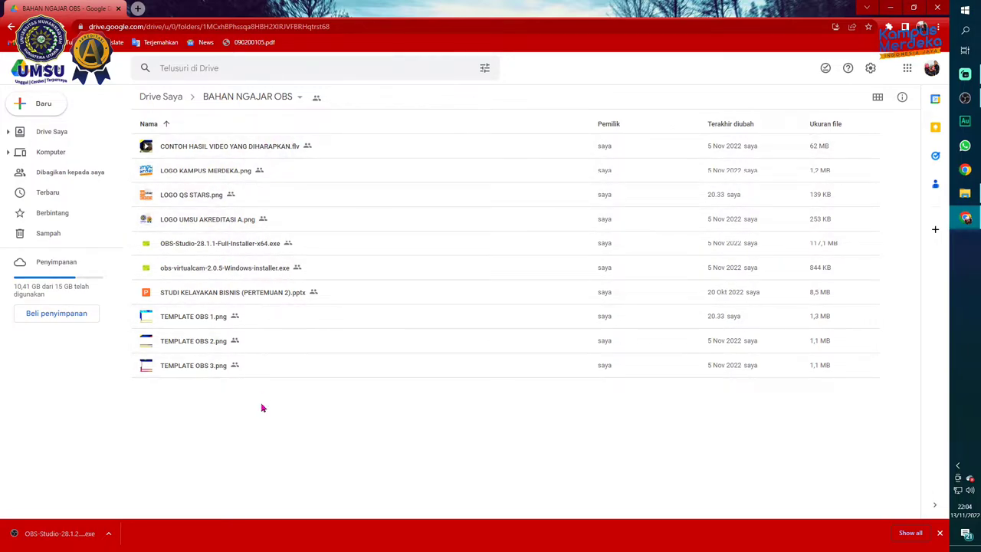
pyautogui.hotkey('alt', 'Tab')
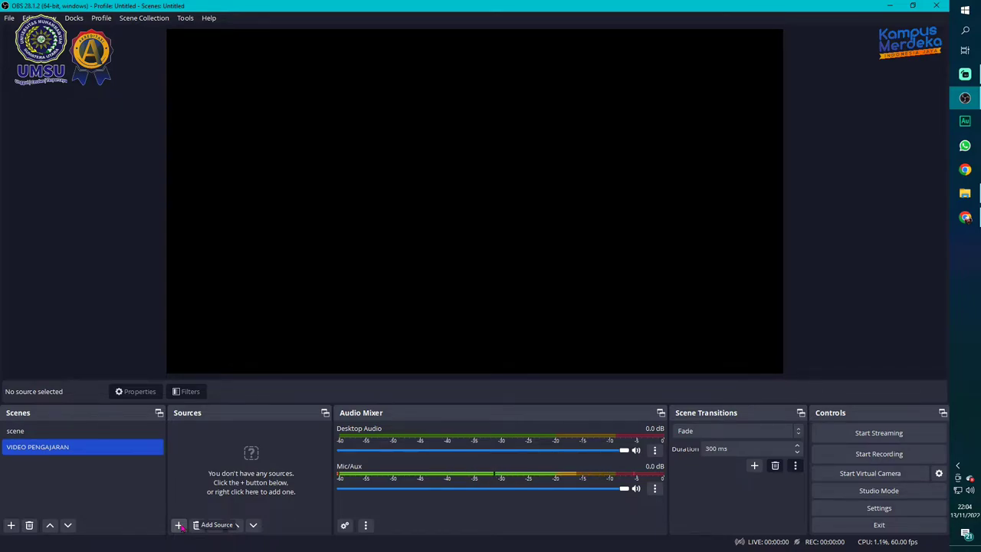
# Add an Image source named 'LOGO UMSU AKREDITASI A' to the scene
pyautogui.click(179, 526)
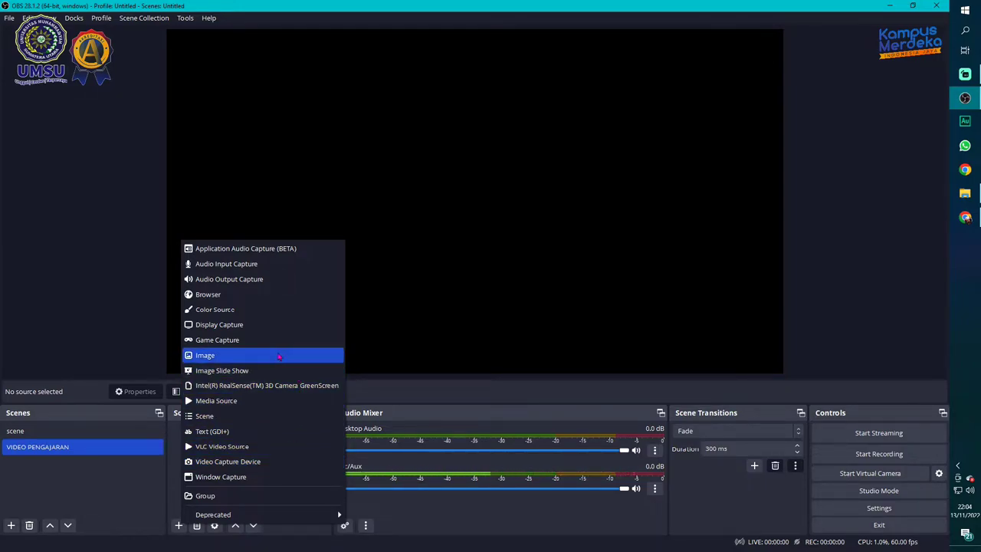
pyautogui.click(279, 356)
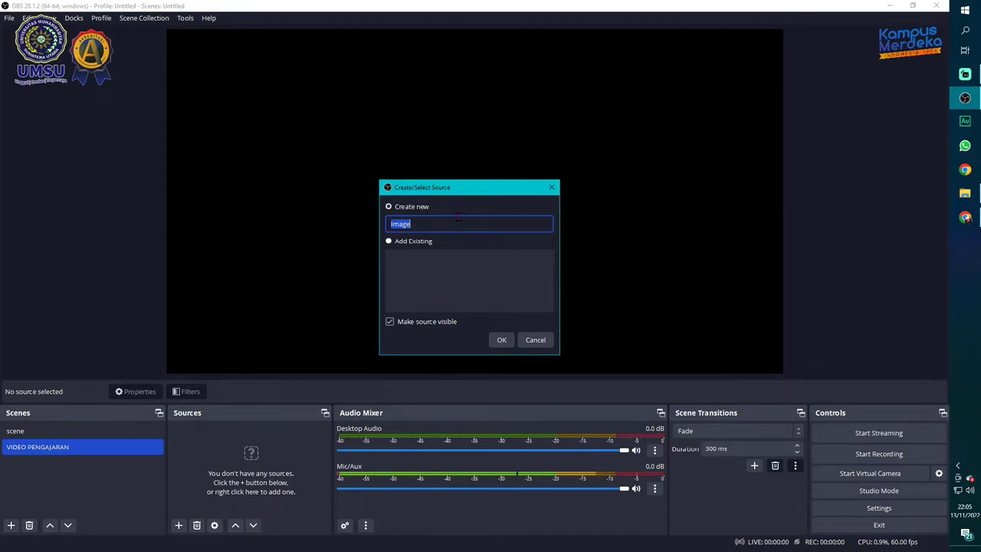
pyautogui.write('LOGO UMSU AKREDITASI ')
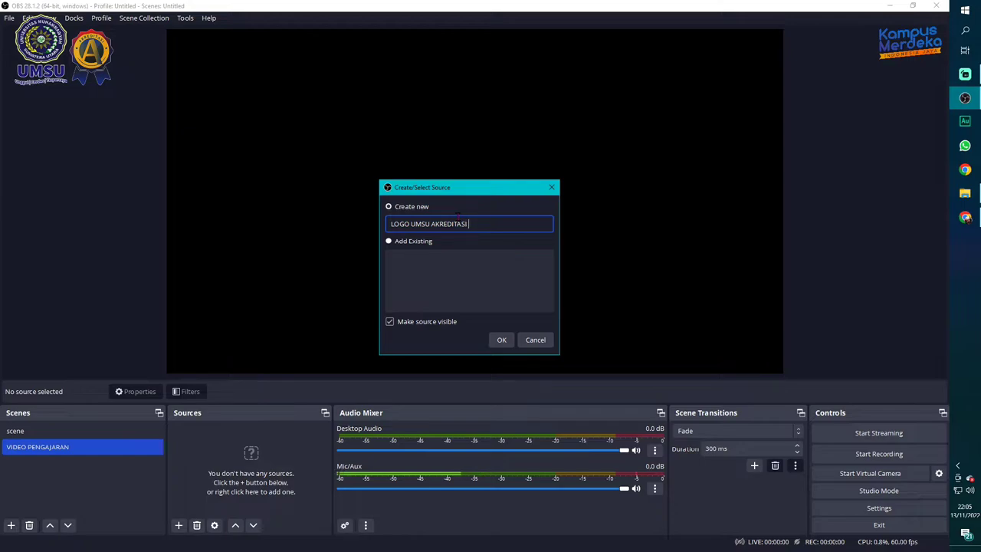
pyautogui.write('A')
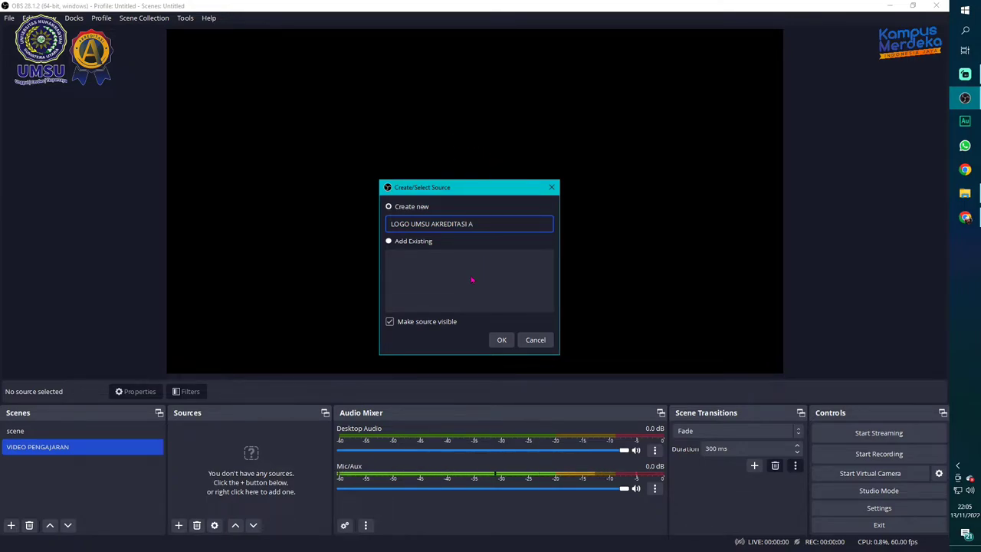
pyautogui.click(502, 344)
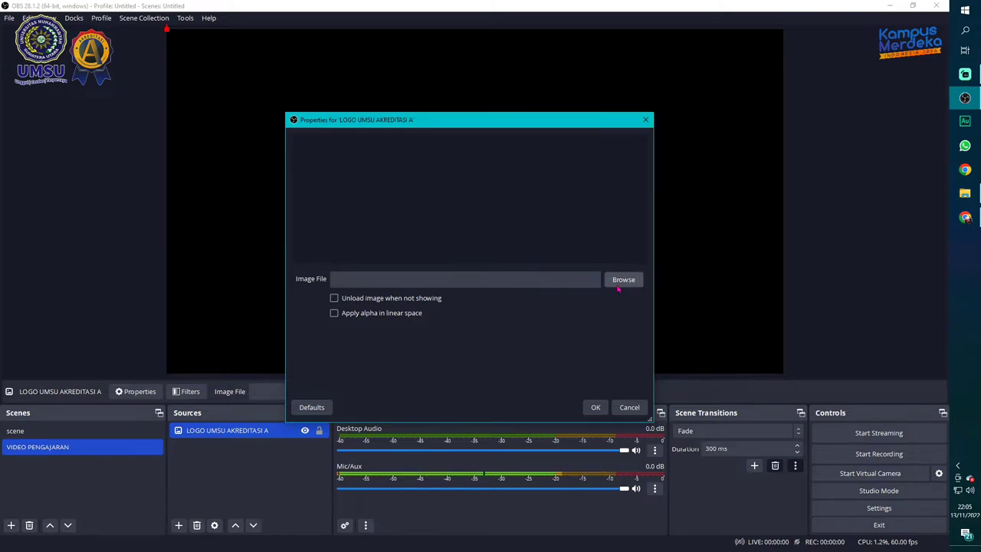
# Load E:/BAHAN NGAJAR OBS/LOGO UMSU AKREDITASI A.png as the UMSU logo source's image and confirm
pyautogui.click(620, 284)
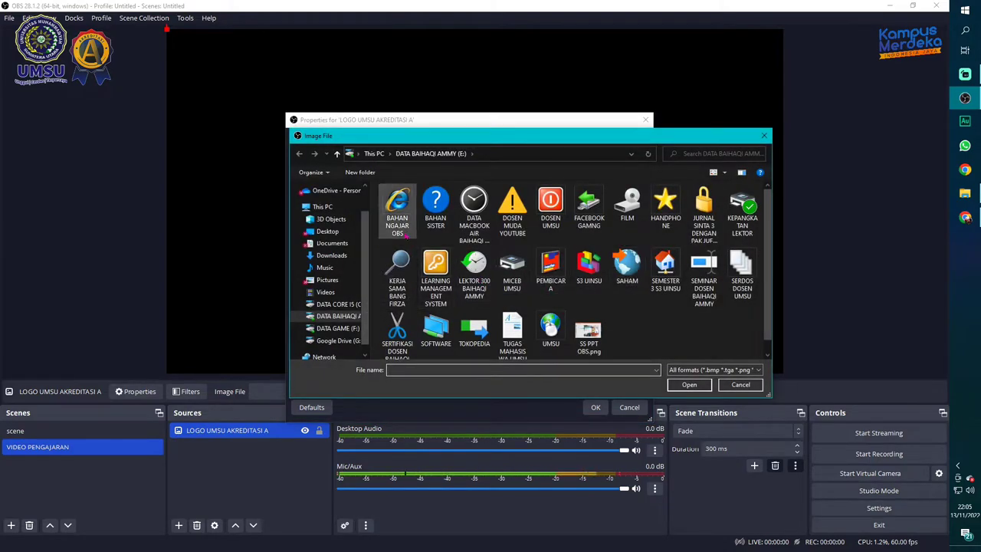
pyautogui.doubleClick(406, 222)
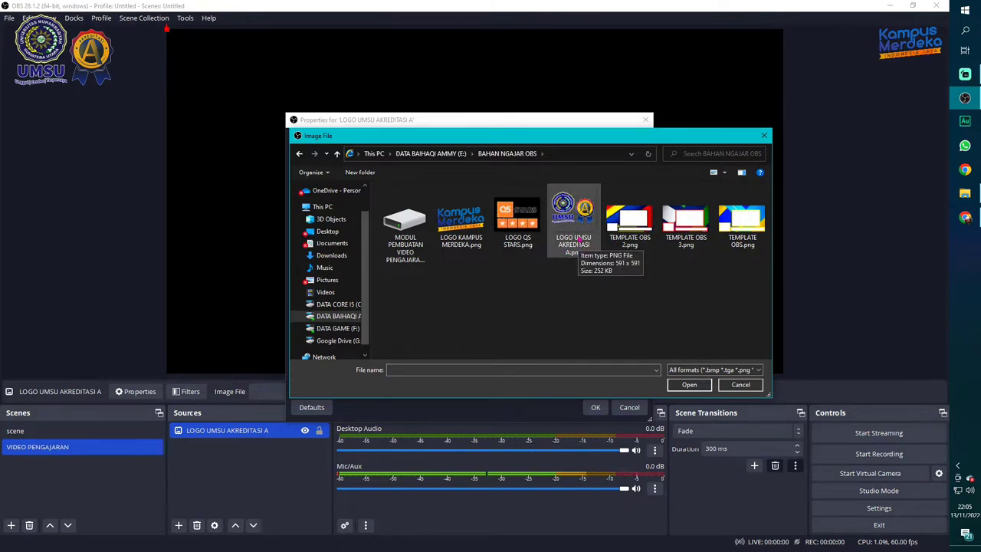
pyautogui.click(581, 241)
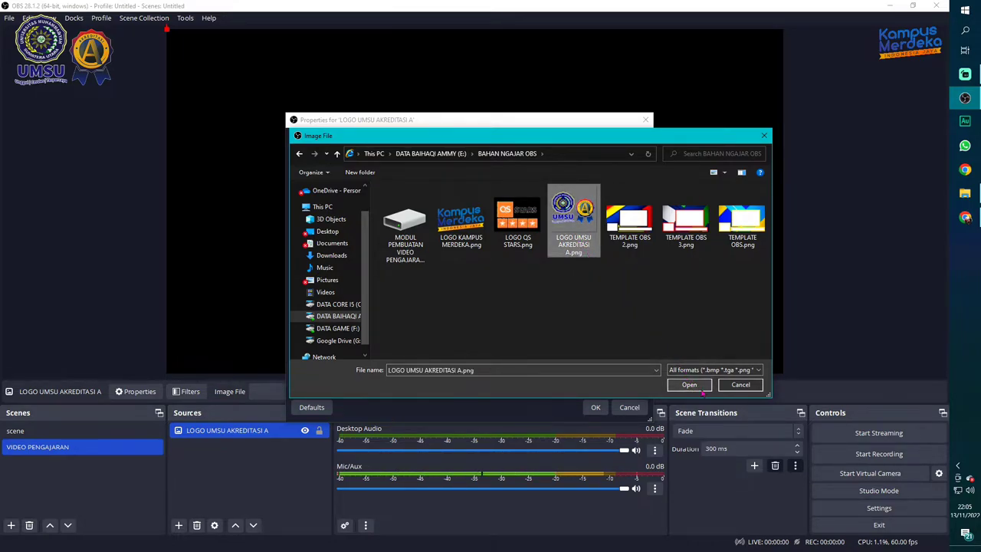
pyautogui.click(699, 387)
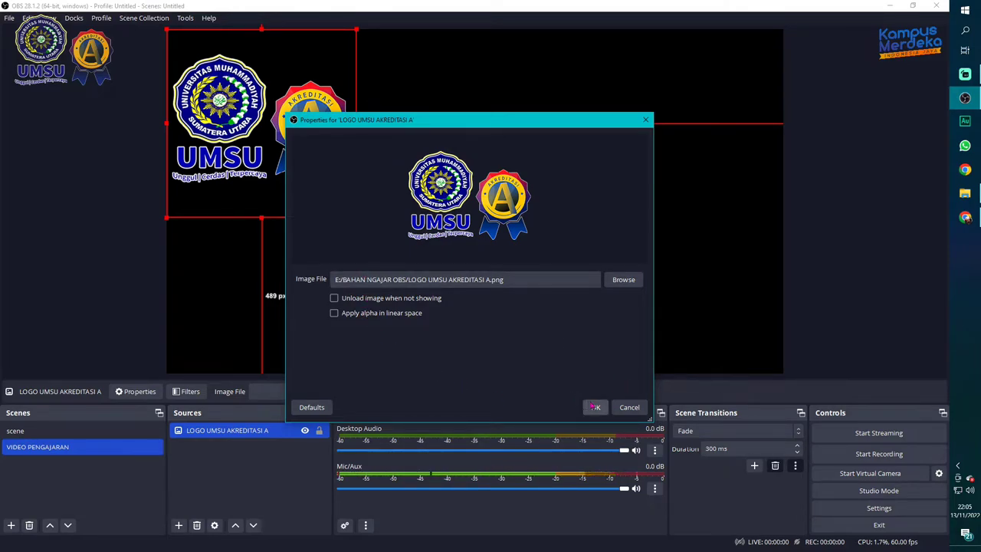
pyautogui.click(594, 407)
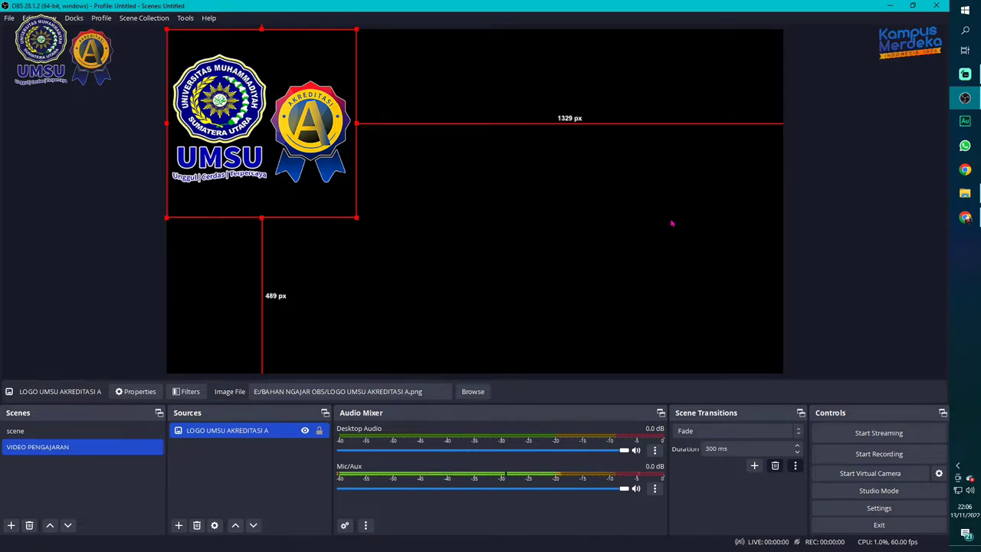
# Scale the UMSU accreditation logo down into a small badge in the canvas's top-left corner
pyautogui.click(135, 198)
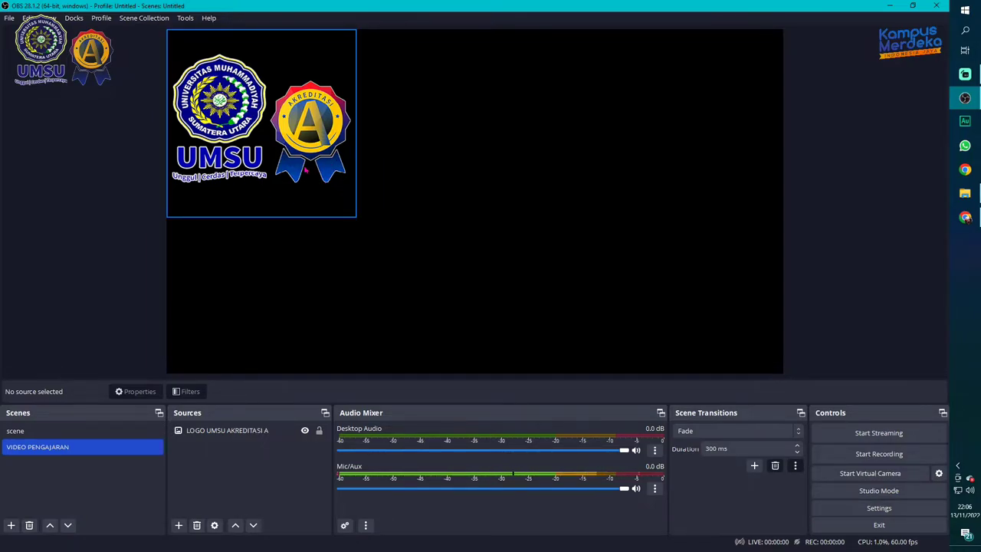
pyautogui.click(247, 121)
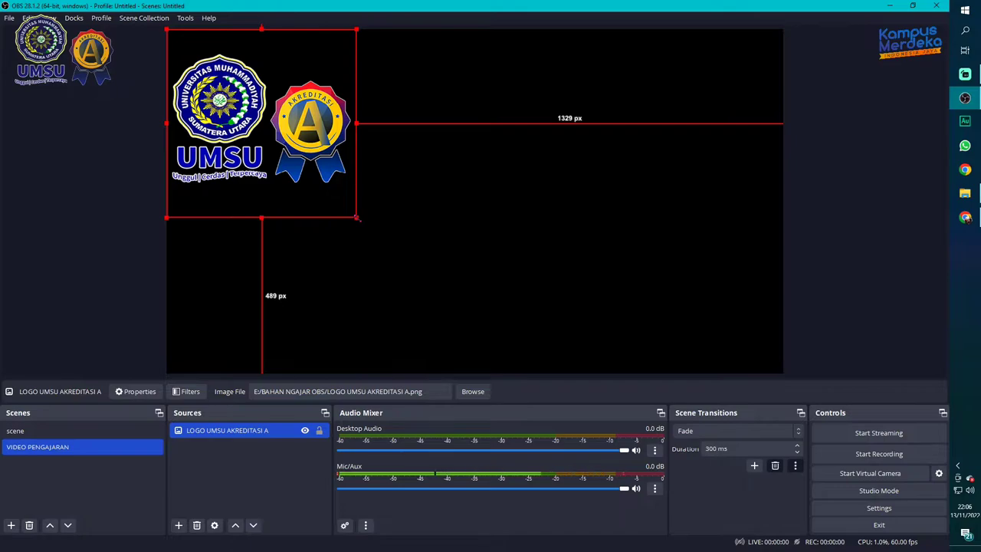
pyautogui.moveTo(358, 219); pyautogui.dragTo(259, 98)
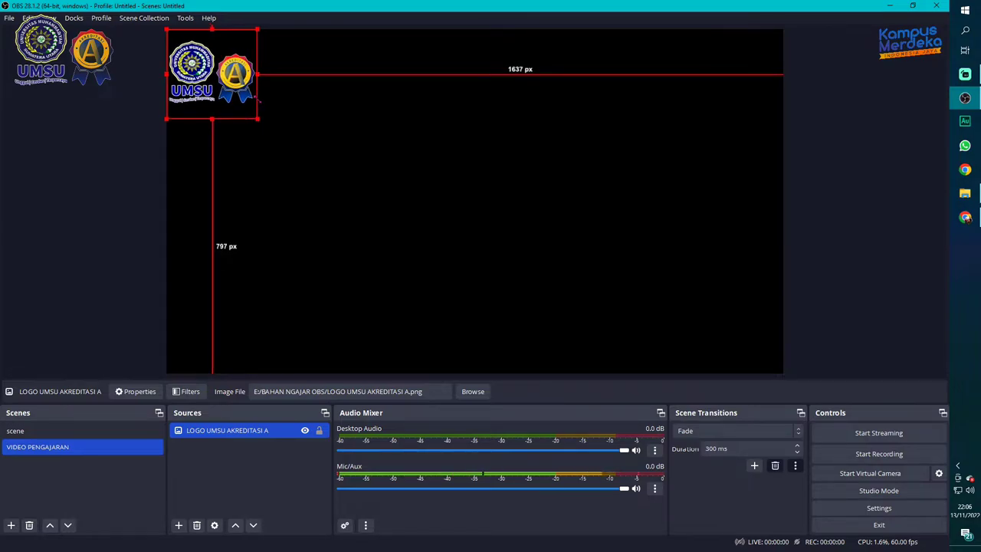
pyautogui.click(129, 141)
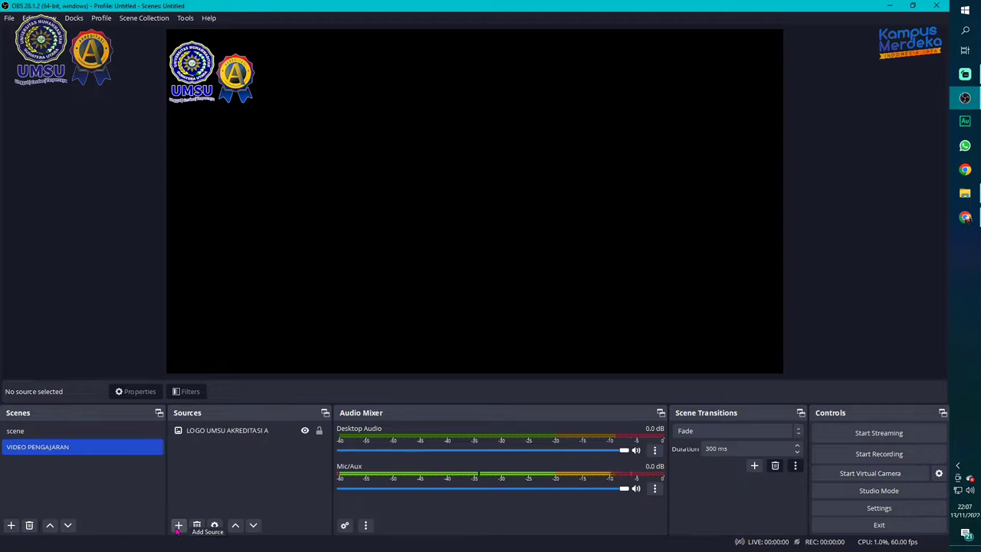
# Add a new image source named LOGO KAMPUS MERDEKA to the scene
pyautogui.click(178, 526)
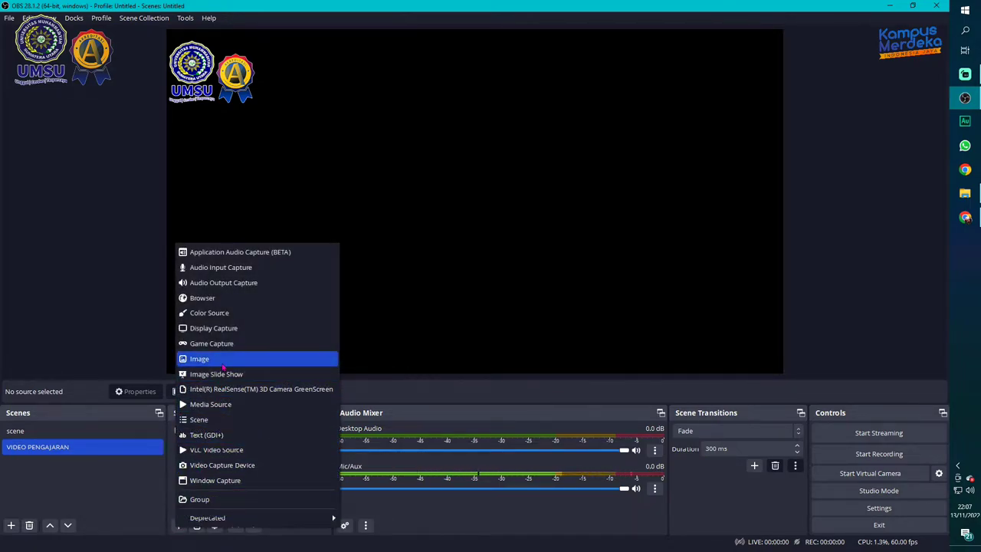
pyautogui.click(222, 365)
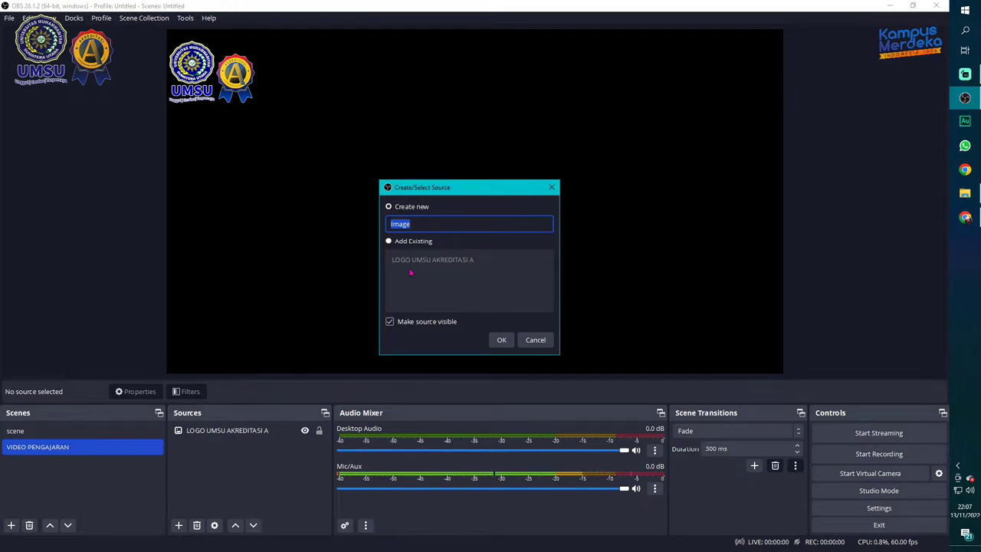
pyautogui.write('LOGO KAMPUS MERDEKA')
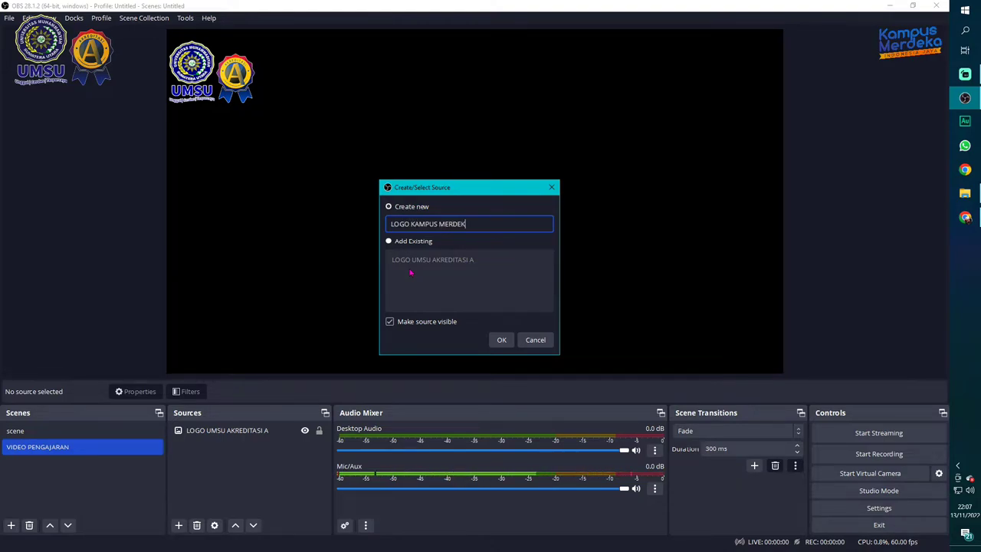
pyautogui.click(501, 339)
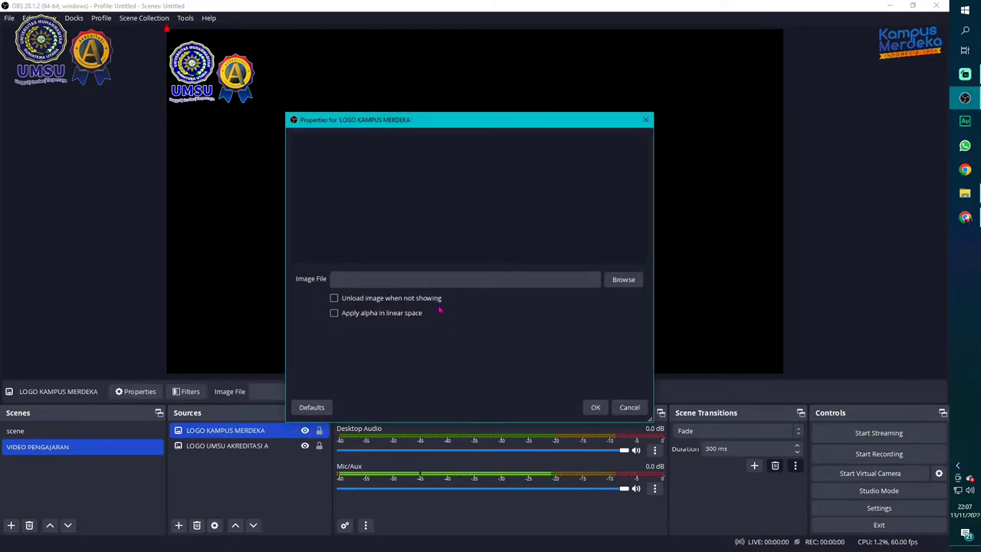
# Set its image file to LOGO KAMPUS MERDEKA.png from the BAHAN NGAJAR OBS folder
pyautogui.click(623, 280)
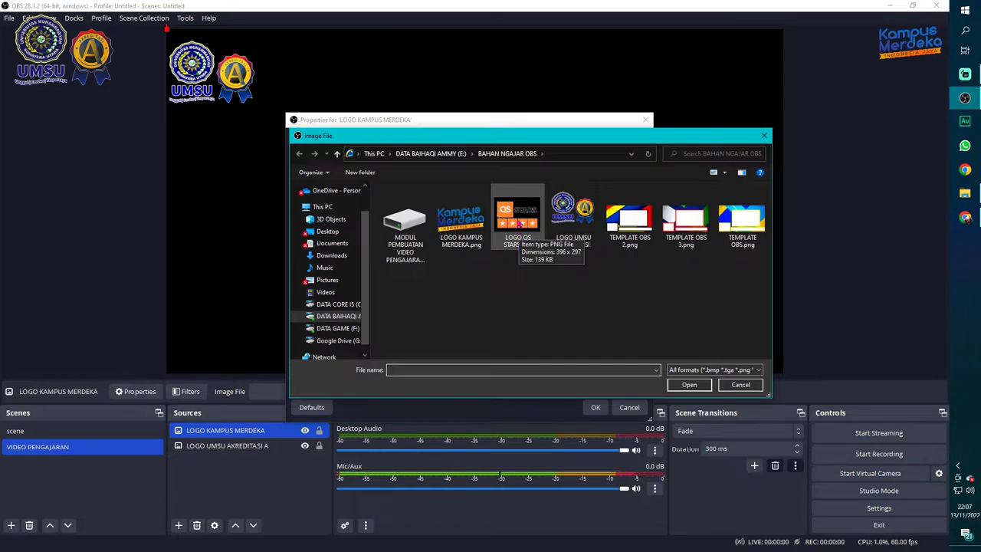
pyautogui.click(510, 243)
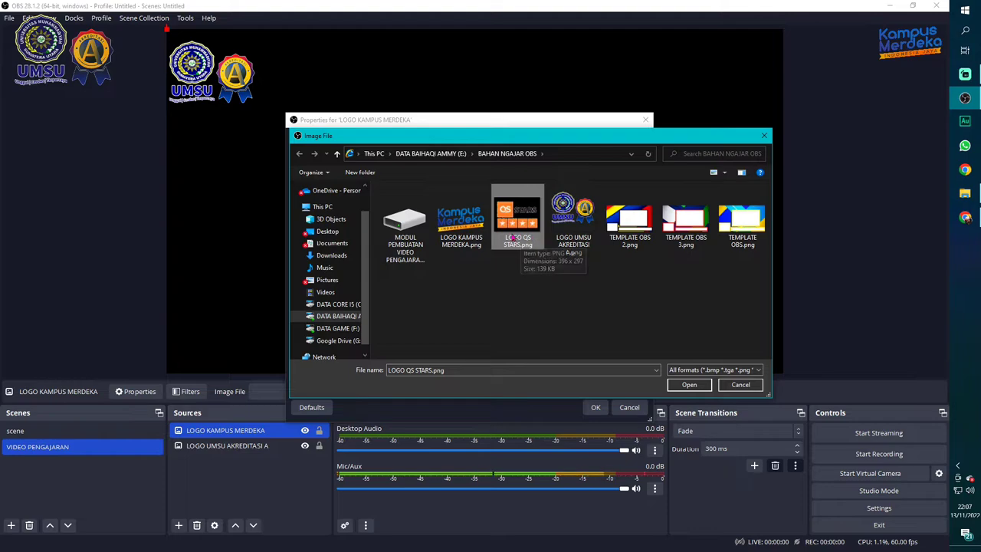
pyautogui.click(468, 234)
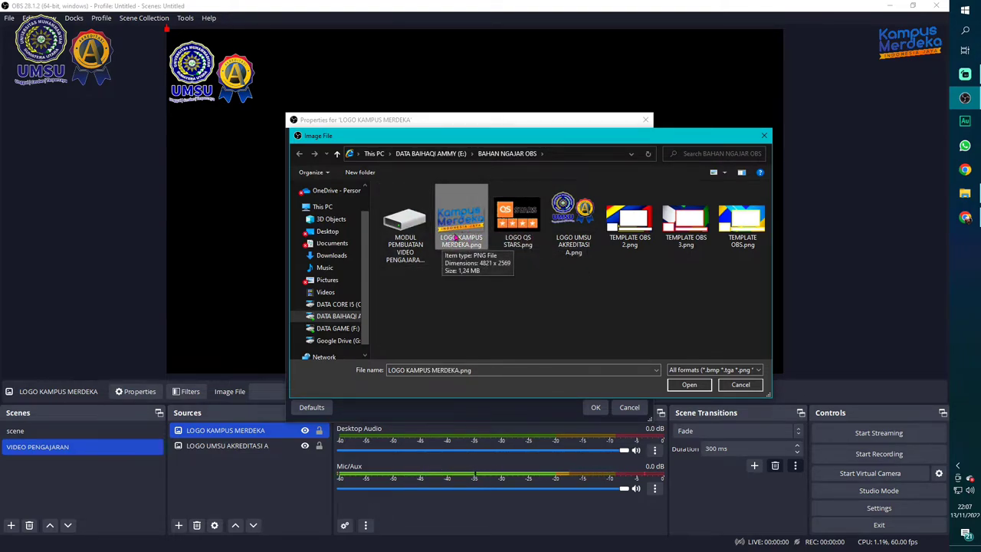
pyautogui.click(689, 384)
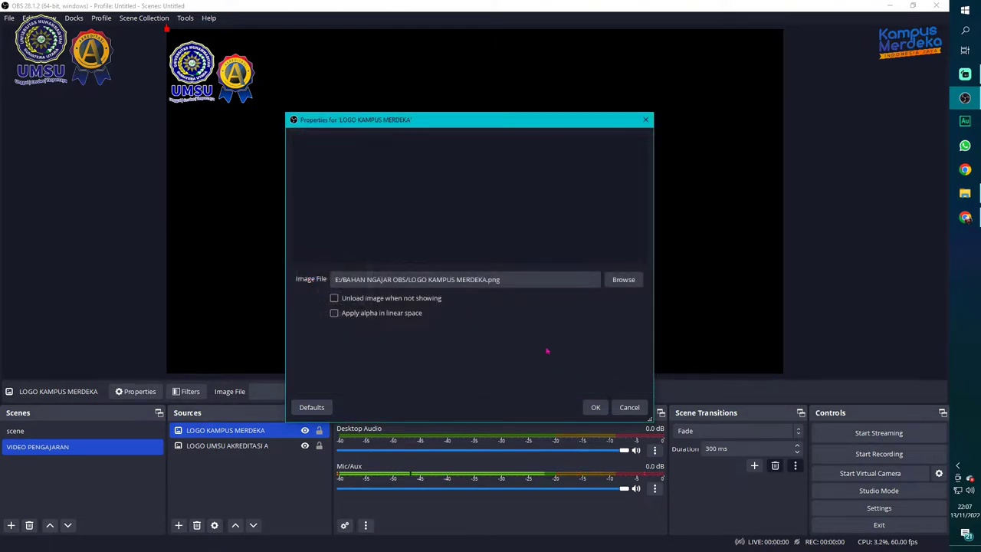
# Confirm the Kampus Merdeka source settings and fit the logo to the whole canvas (Transform > Fit to screen)
pyautogui.click(596, 408)
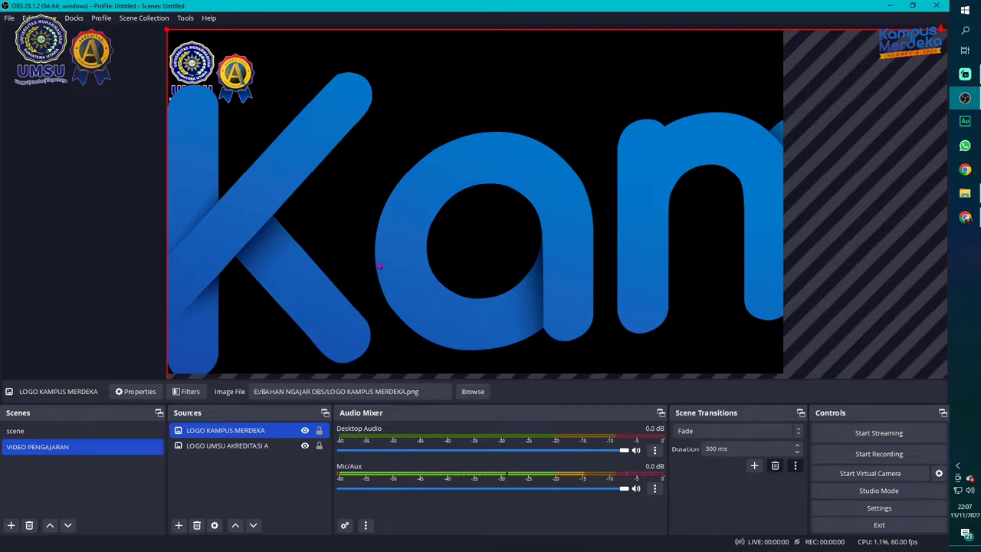
pyautogui.rightClick(246, 433)
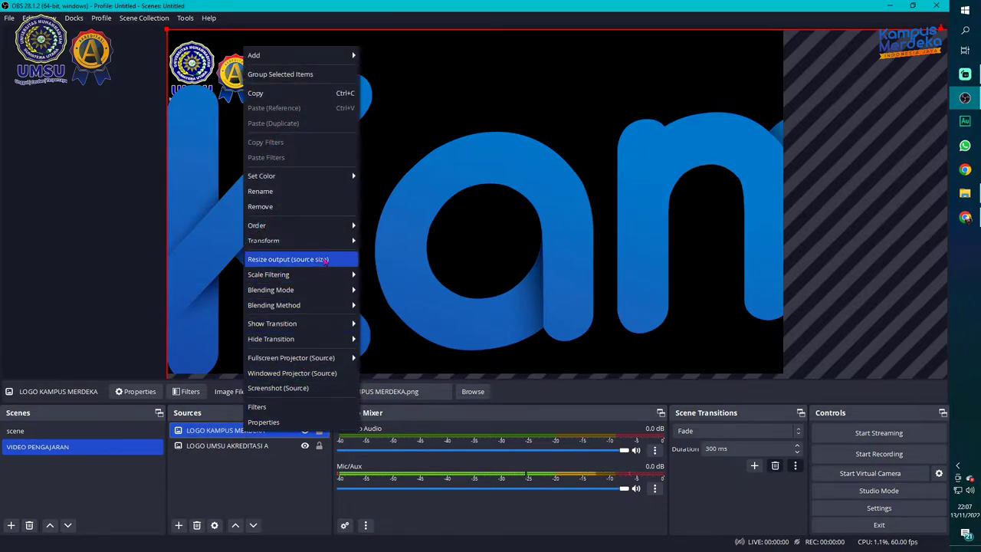
pyautogui.moveTo(333, 244)
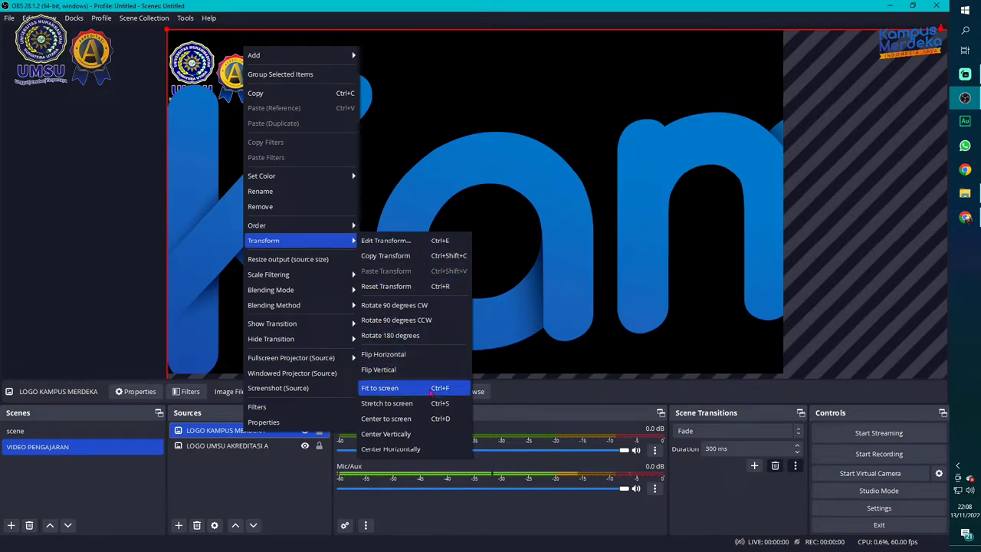
pyautogui.click(99, 368)
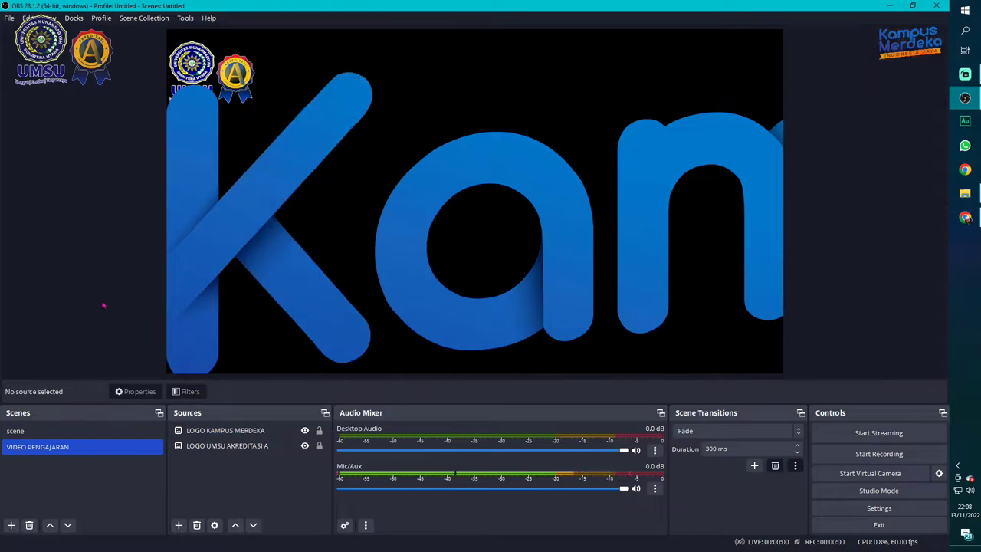
pyautogui.click(216, 433)
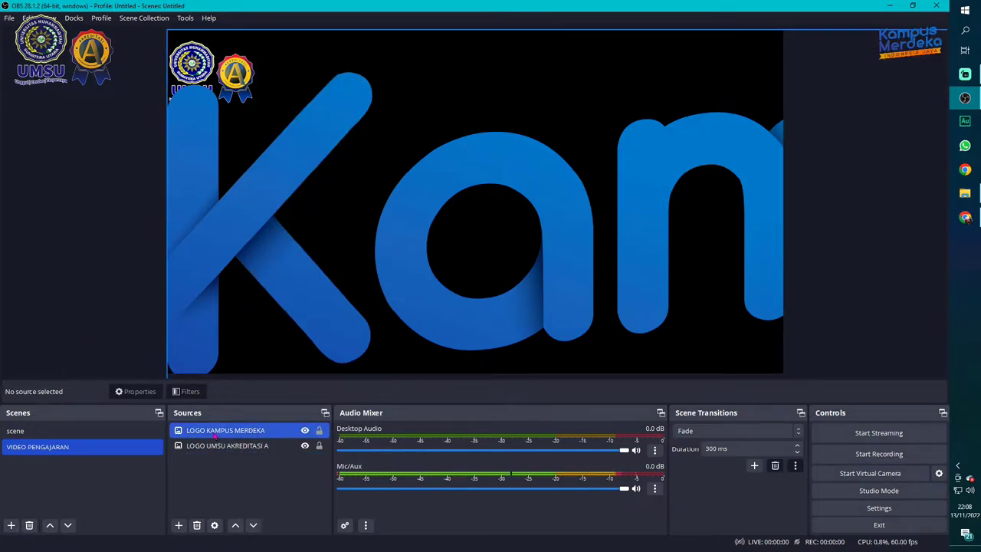
pyautogui.click(218, 435)
pyautogui.click(224, 434)
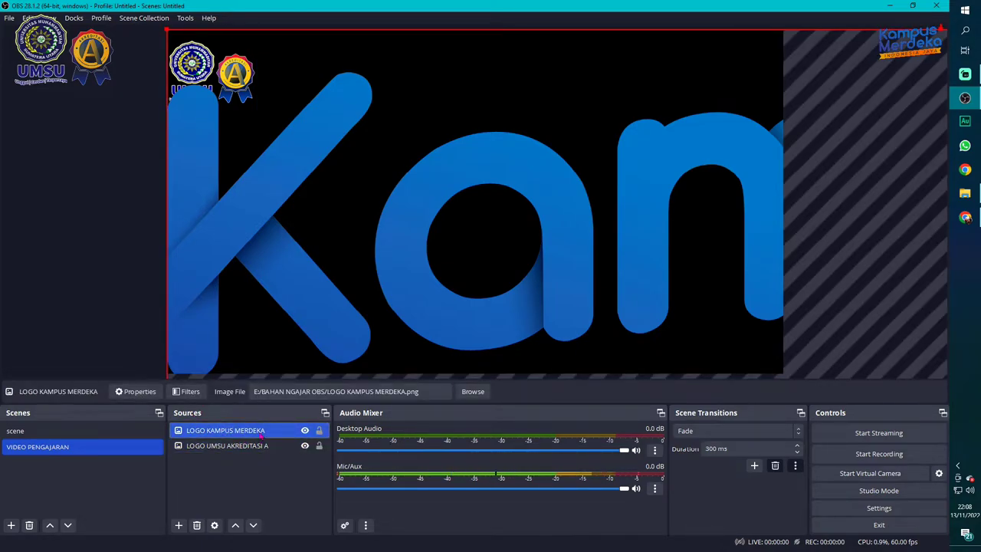
pyautogui.rightClick(261, 434)
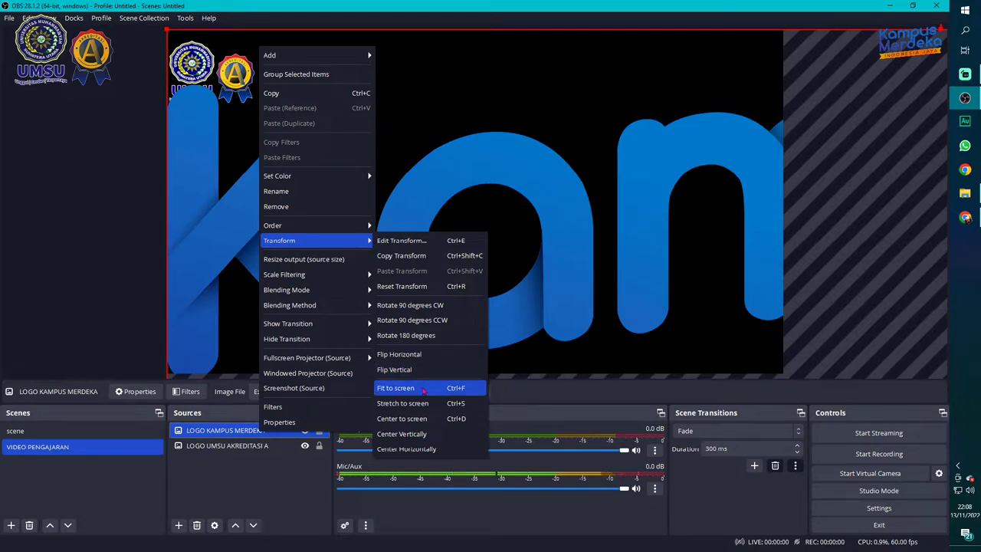
pyautogui.click(423, 390)
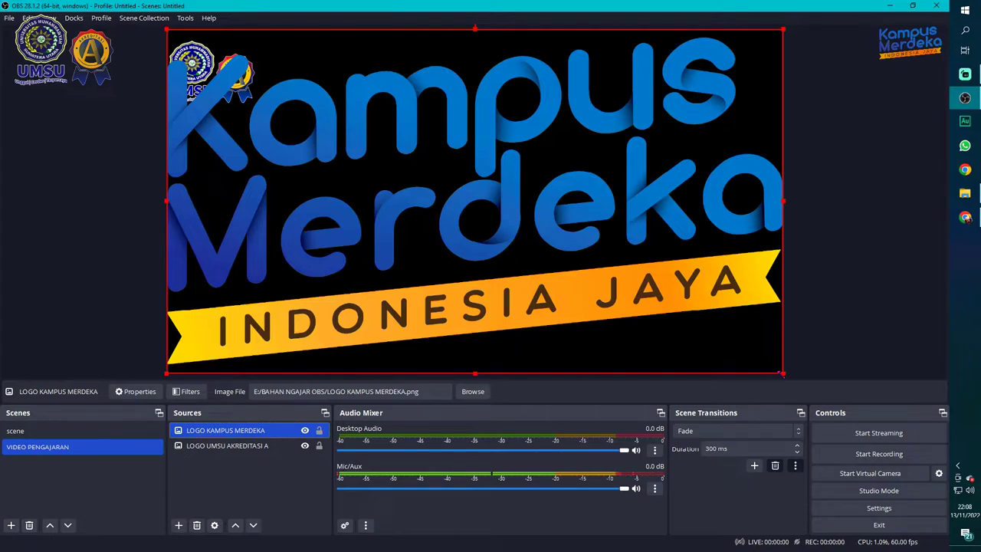
# Shrink the Kampus Merdeka logo and tuck it into the canvas's top-right corner
pyautogui.moveTo(782, 373); pyautogui.dragTo(769, 61)
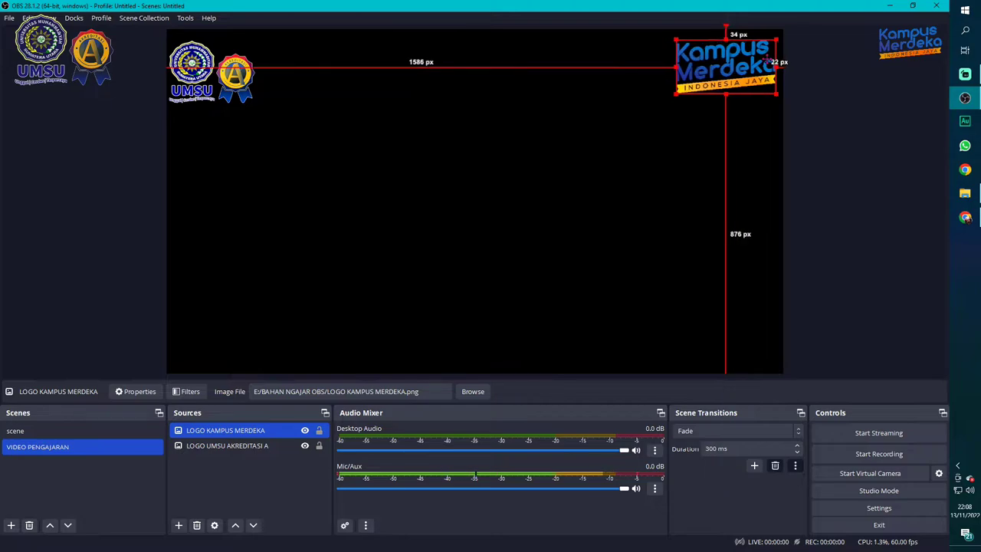
pyautogui.click(740, 186)
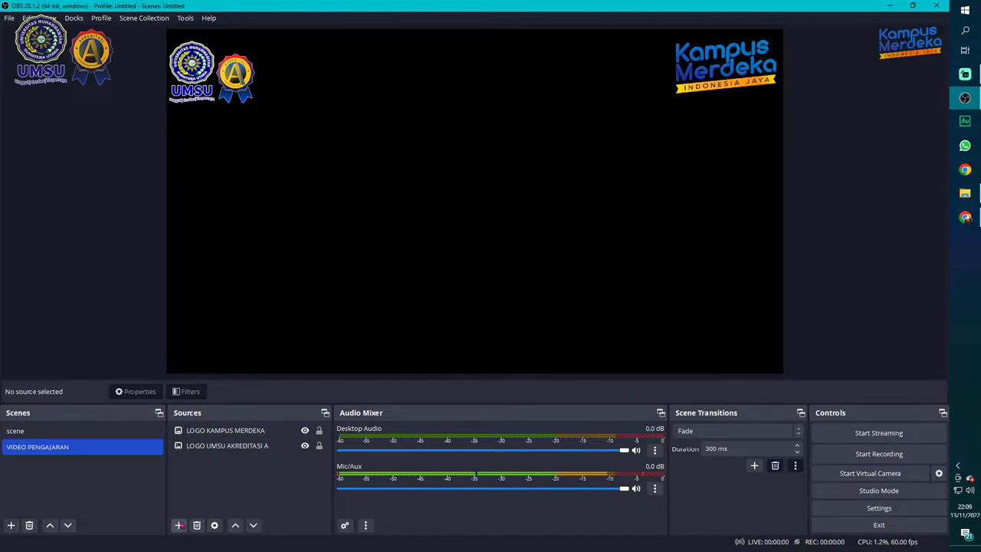
# Add a new image source named LOGO QS STARS to the scene
pyautogui.click(181, 526)
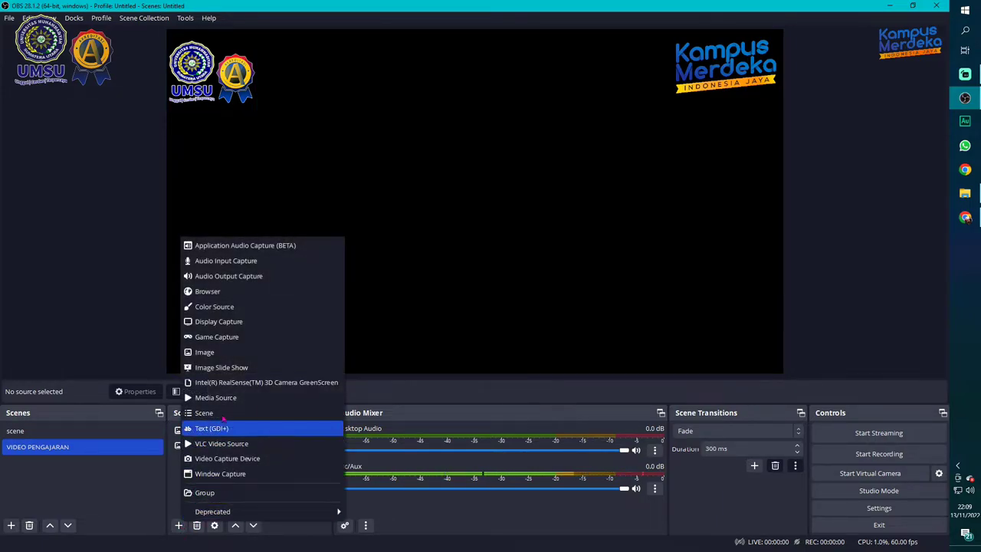
pyautogui.click(257, 358)
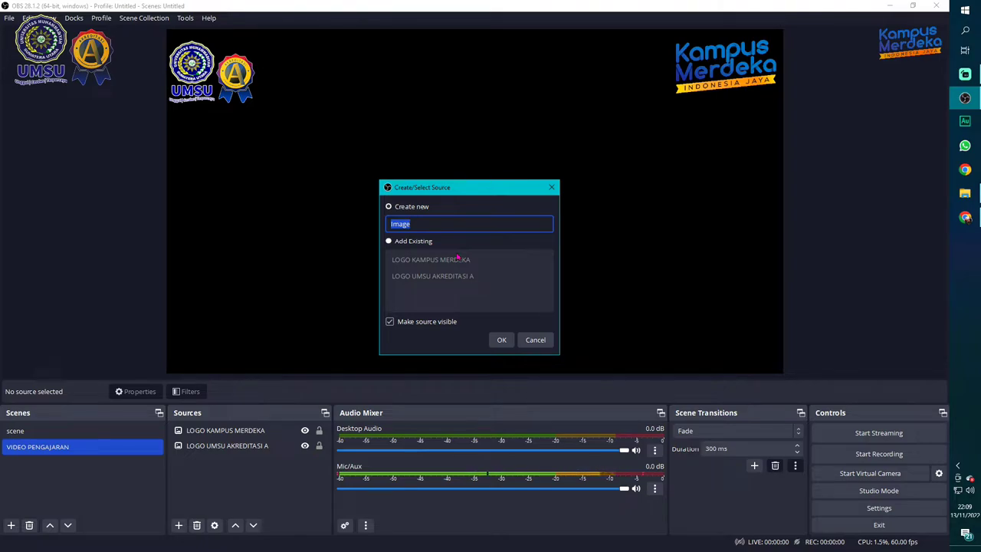
pyautogui.write('LOGO Q')
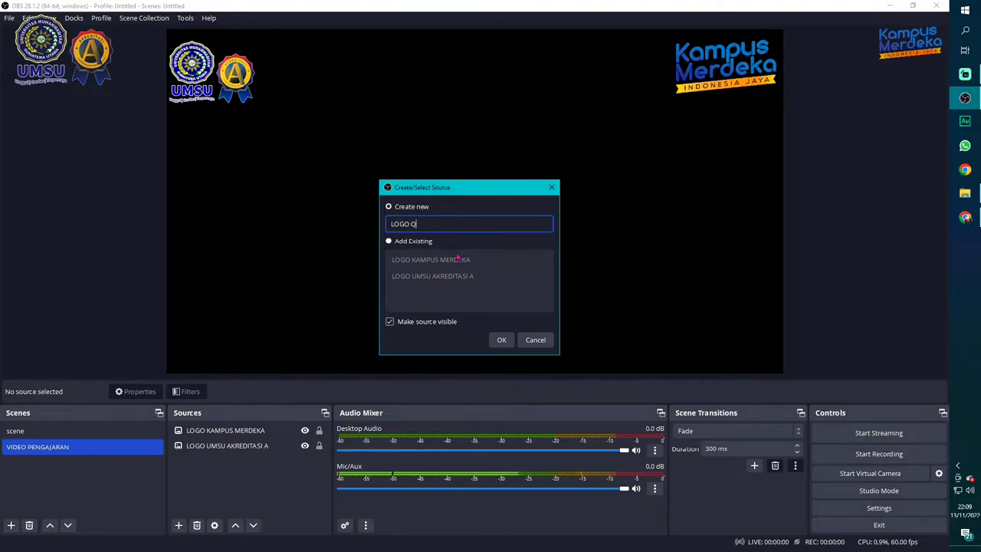
pyautogui.write('S STARS')
pyautogui.click(502, 339)
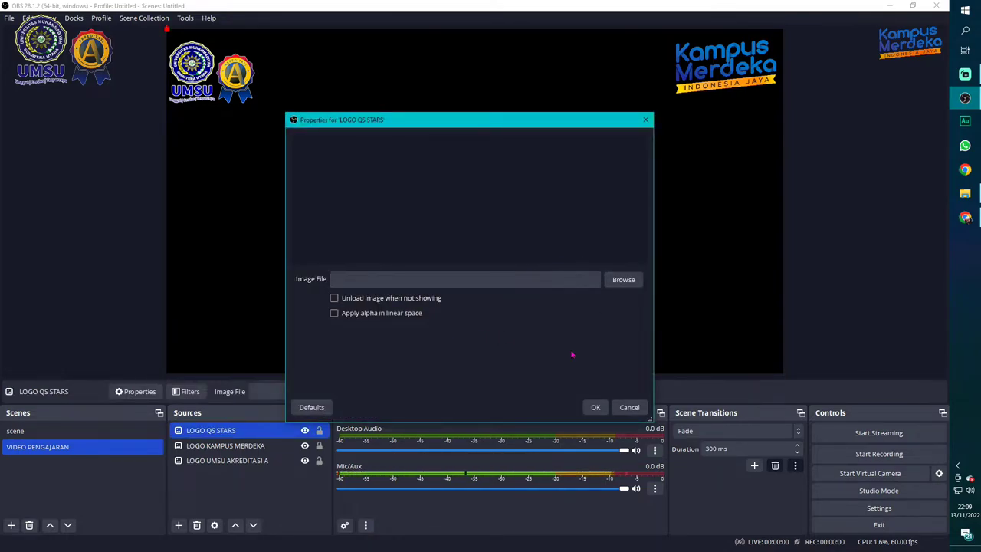
# Set its image file to LOGO QS STARS.png from the BAHAN NGAJAR OBS folder
pyautogui.click(621, 282)
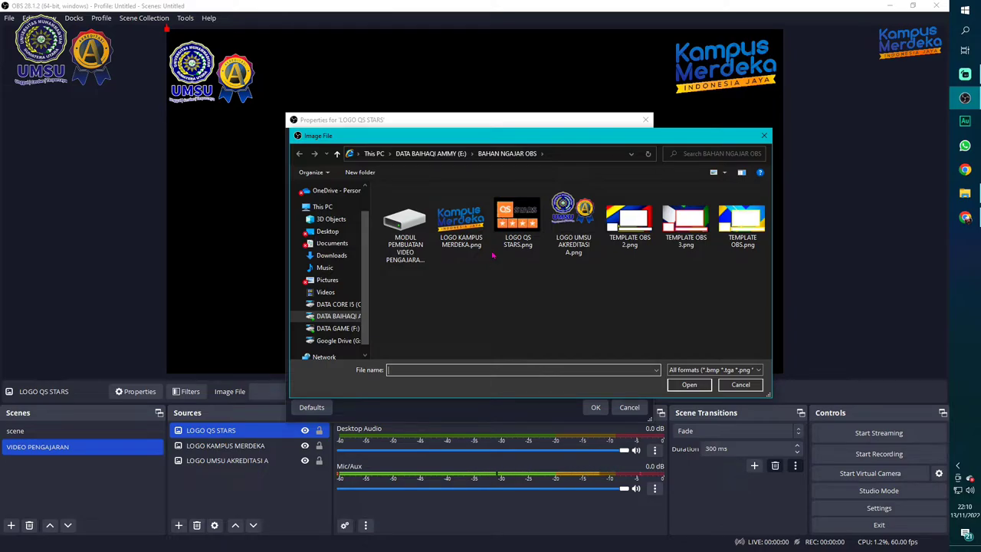
pyautogui.click(514, 221)
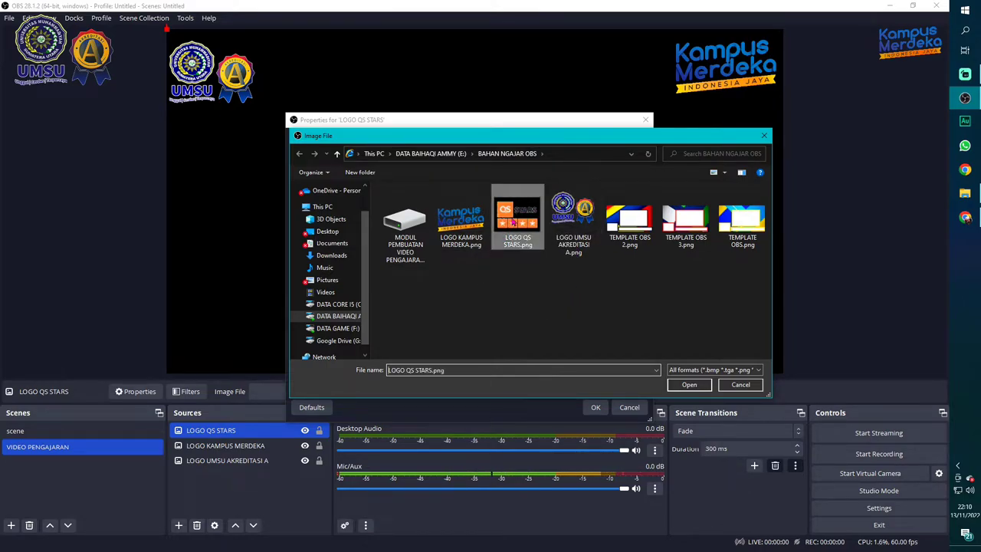
pyautogui.click(689, 384)
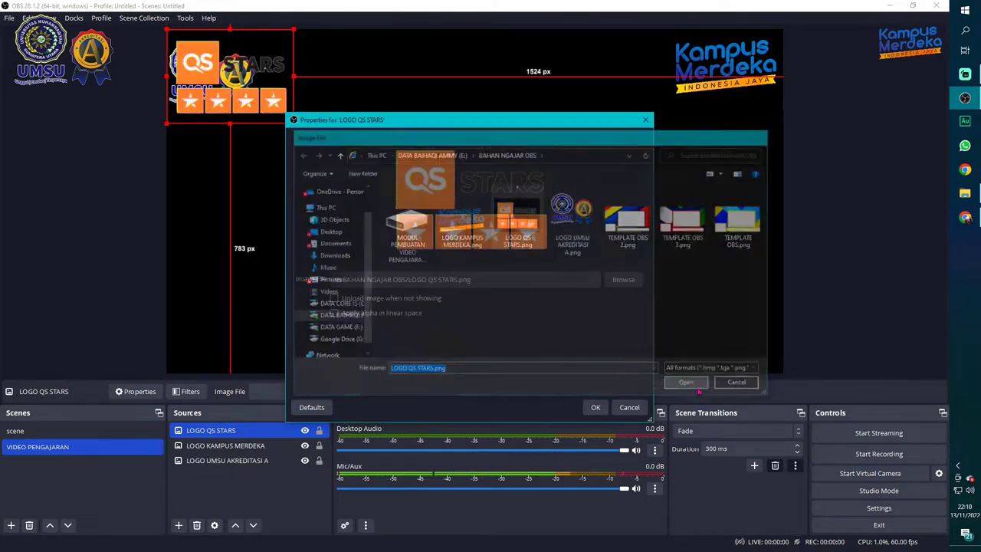
# Confirm the QS Stars source, move it to the bottom-right corner and scale it smaller
pyautogui.click(596, 407)
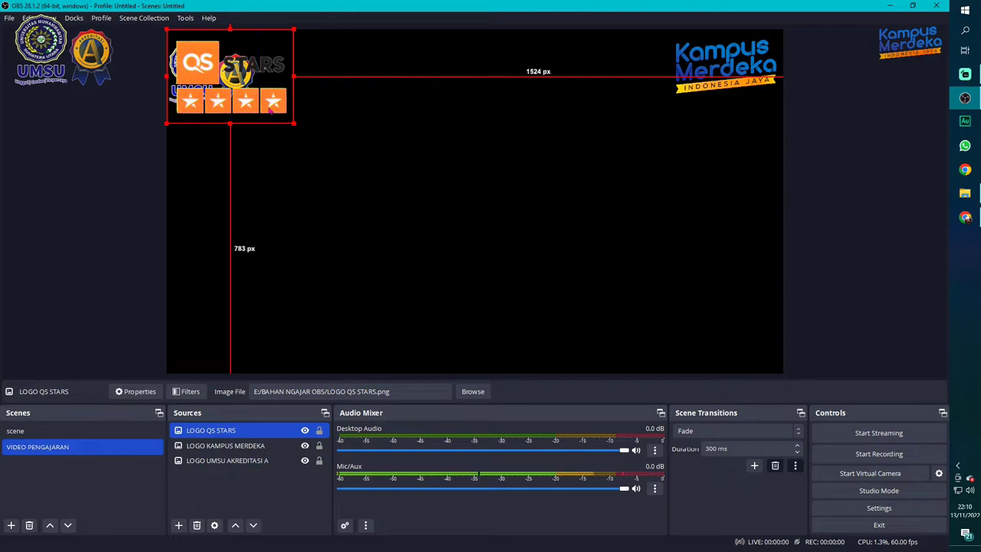
pyautogui.moveTo(269, 108); pyautogui.dragTo(755, 354)
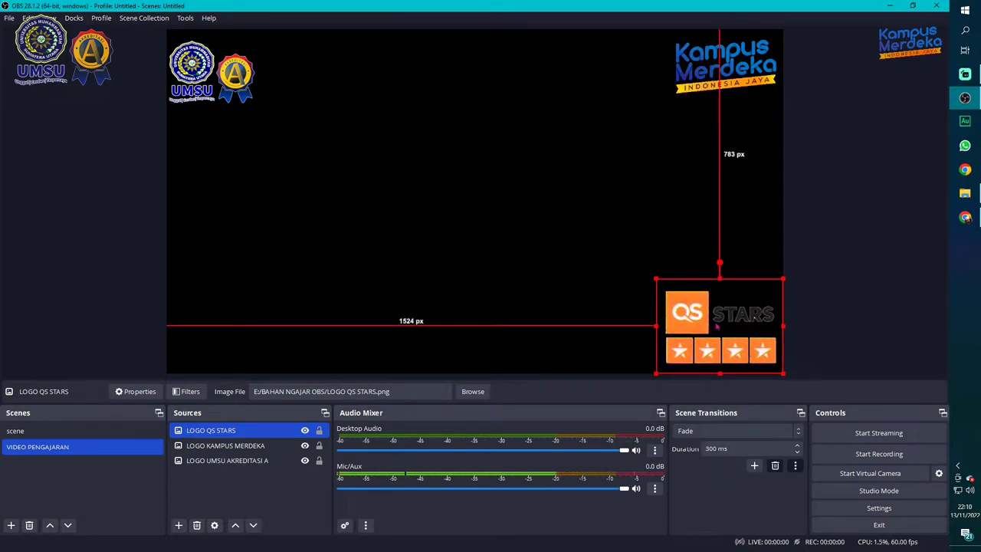
pyautogui.click(554, 220)
pyautogui.click(686, 301)
pyautogui.moveTo(656, 280); pyautogui.dragTo(696, 310)
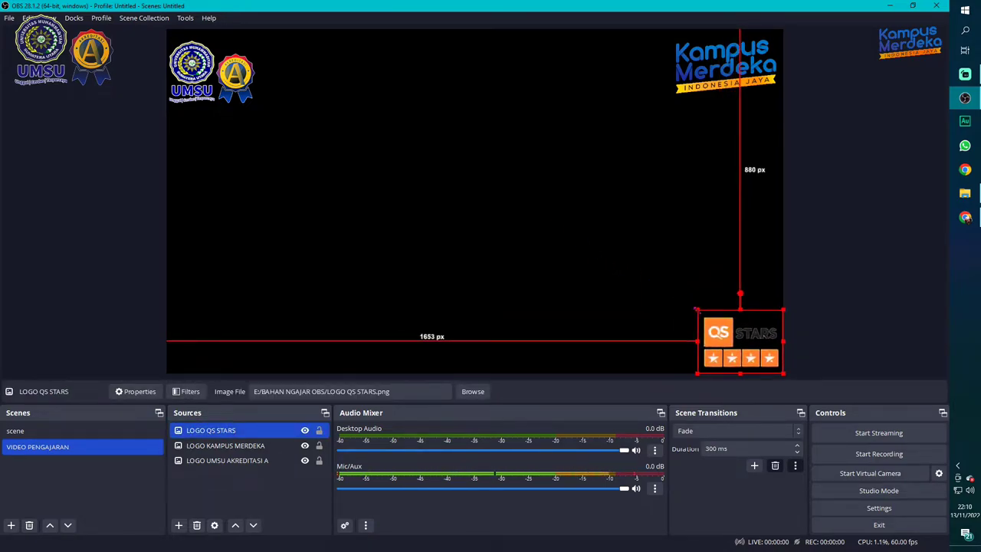
pyautogui.click(636, 230)
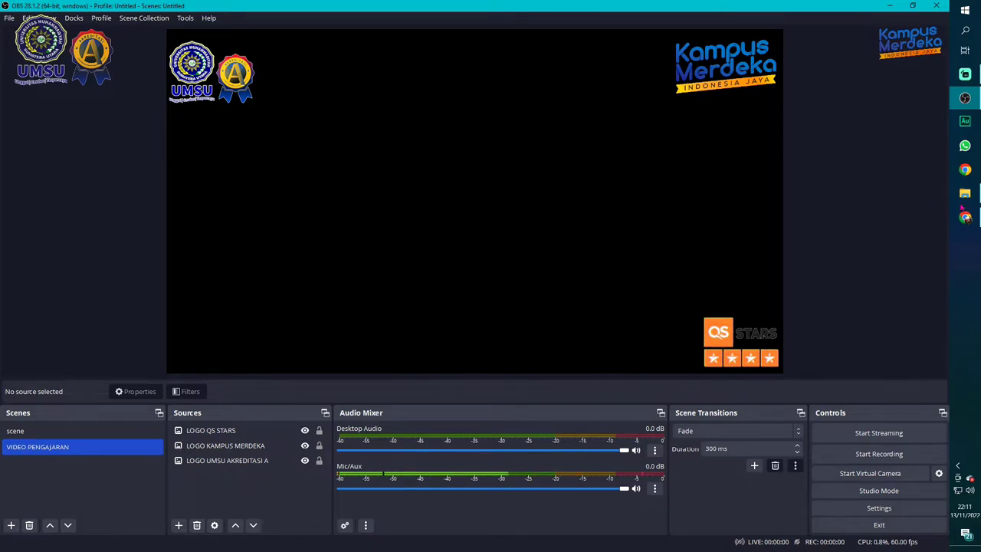
# Switch to File Explorer's BAHAN NGAJAR OBS folder and select the STUDI KELAYAKAN BISNIS file
pyautogui.click(977, 196)
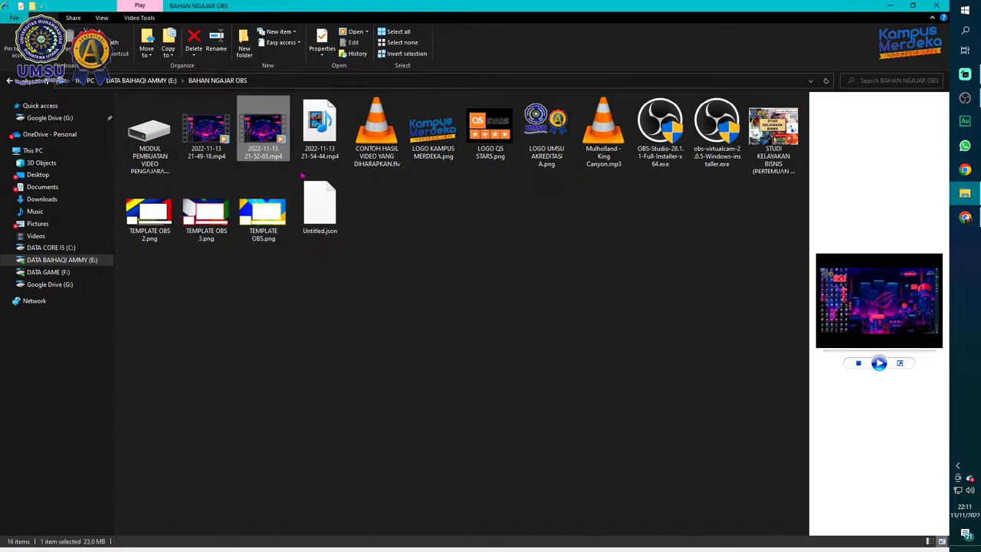
pyautogui.click(764, 153)
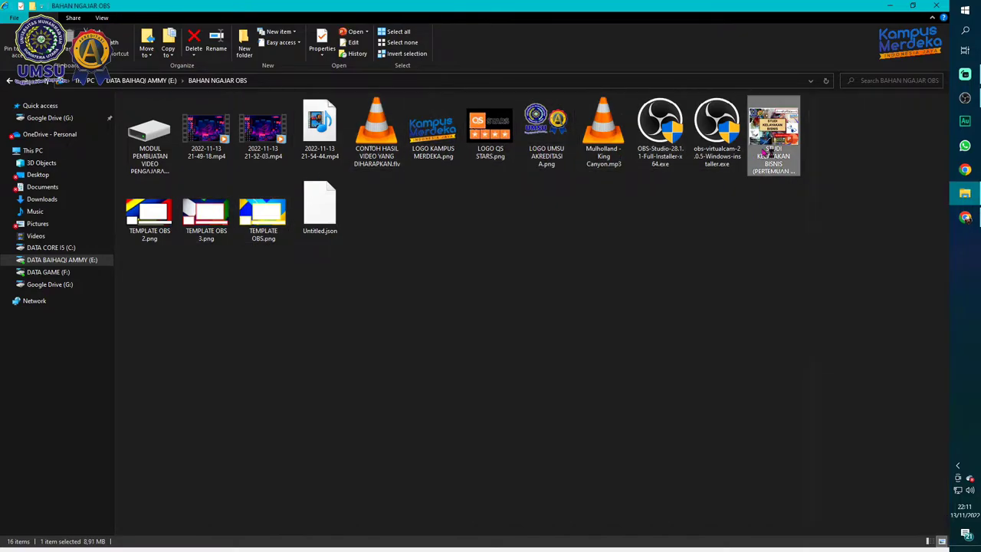